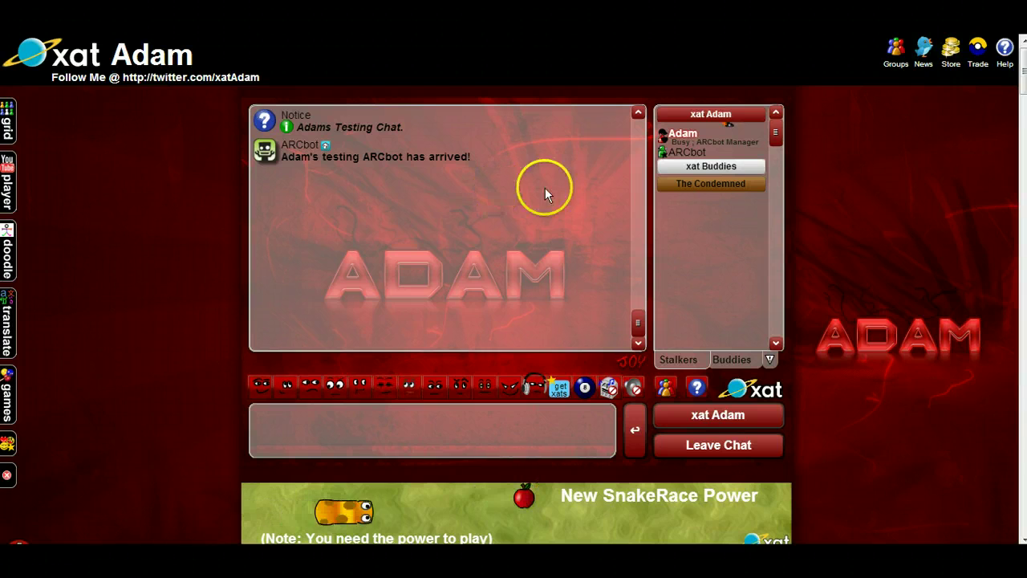
# - View ARCbot's user details, and check your own account's powers list for the bot power
pyautogui.click(666, 154)
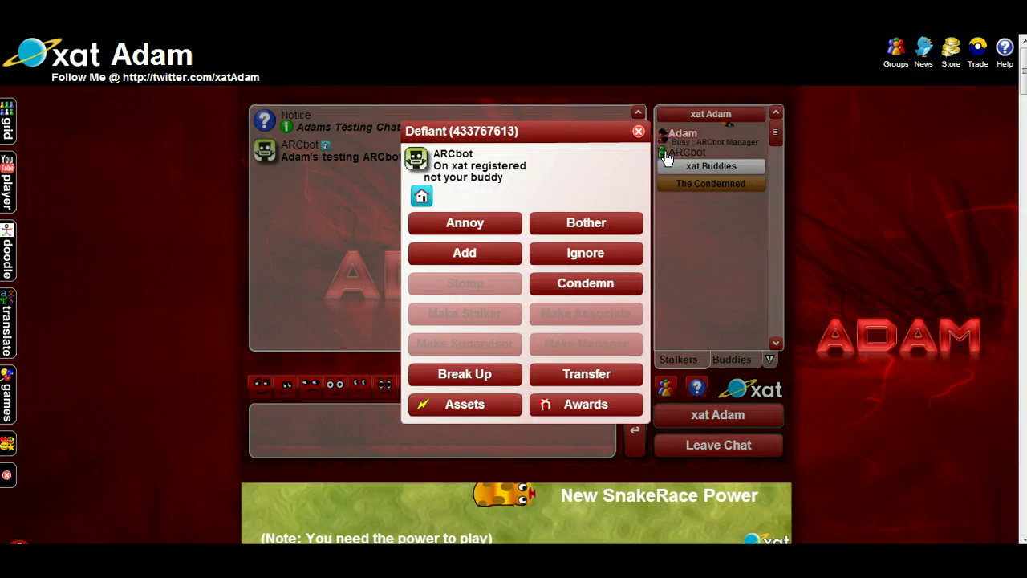
pyautogui.click(343, 142)
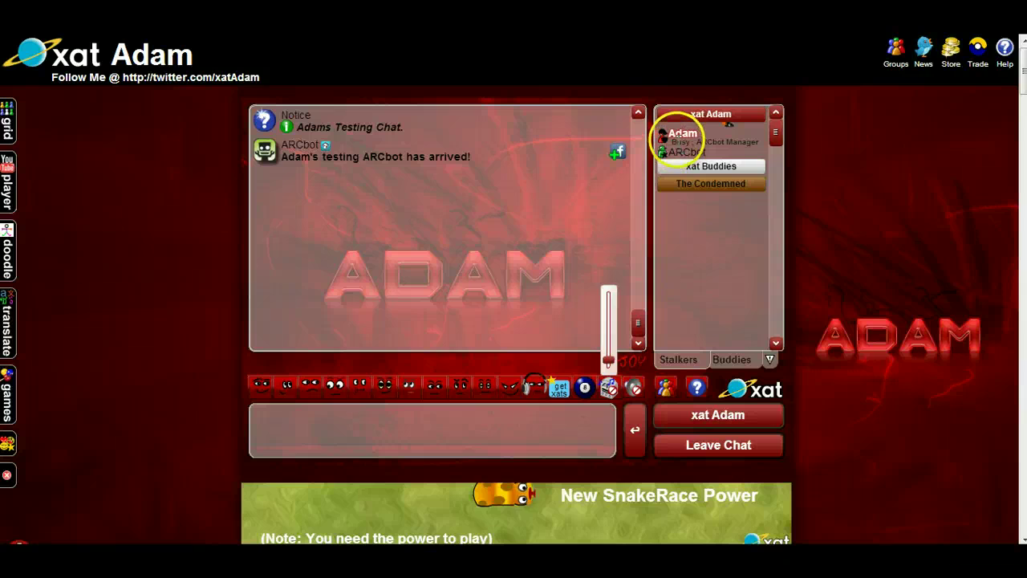
pyautogui.click(681, 133)
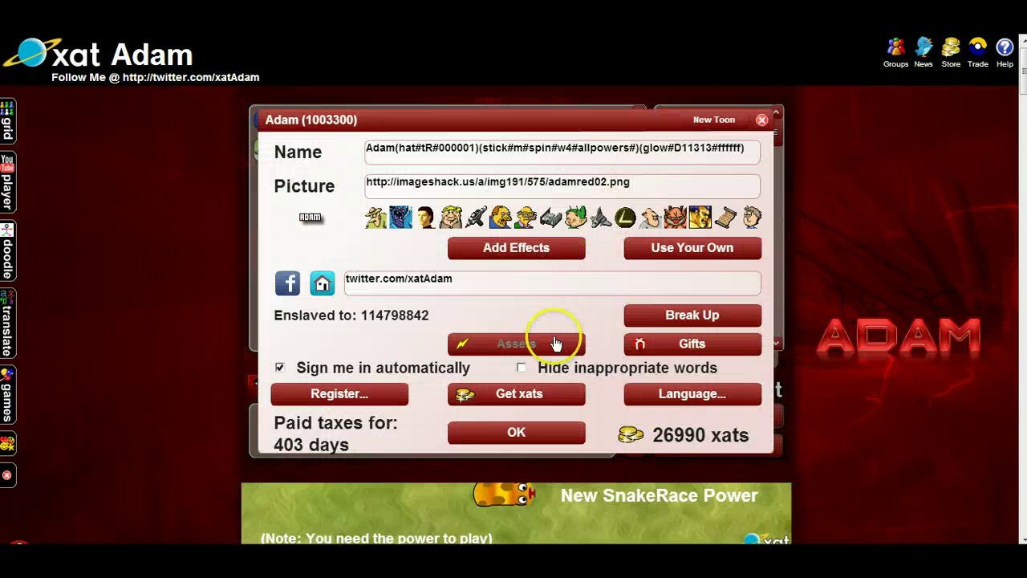
pyautogui.click(554, 345)
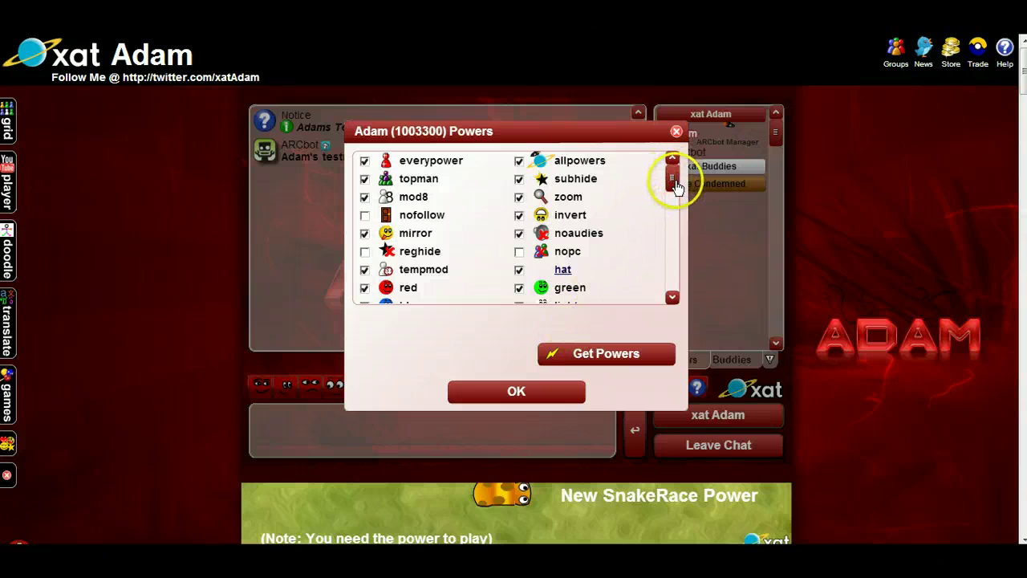
pyautogui.click(675, 255)
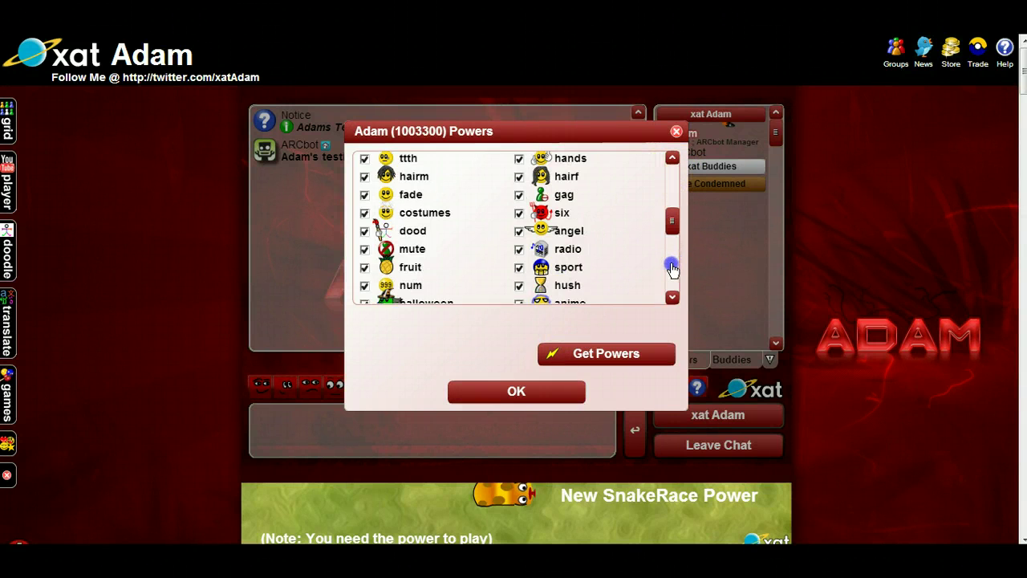
pyautogui.click(673, 269)
pyautogui.click(671, 269)
pyautogui.click(670, 269)
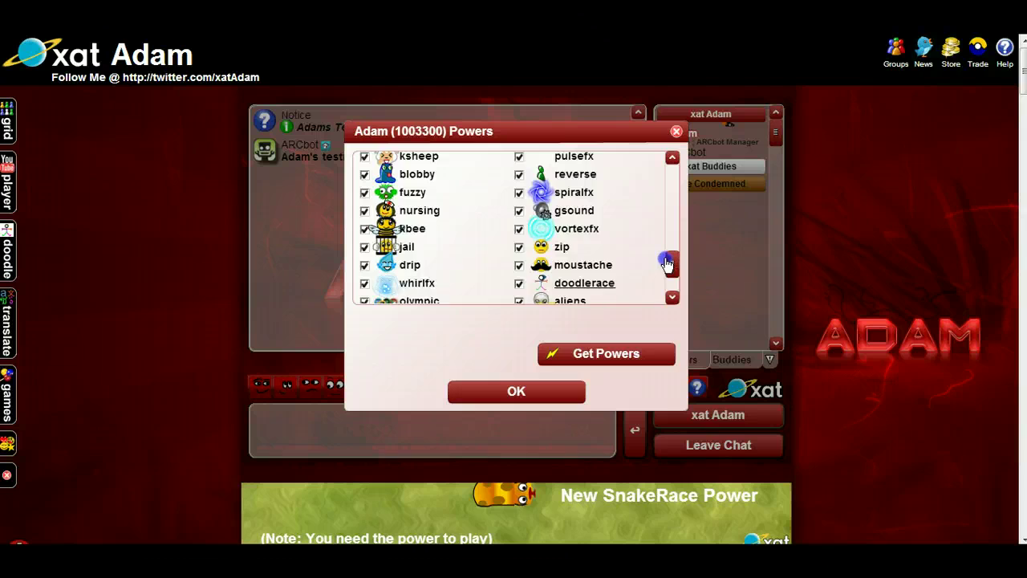
pyautogui.scroll(5, 666, 263)
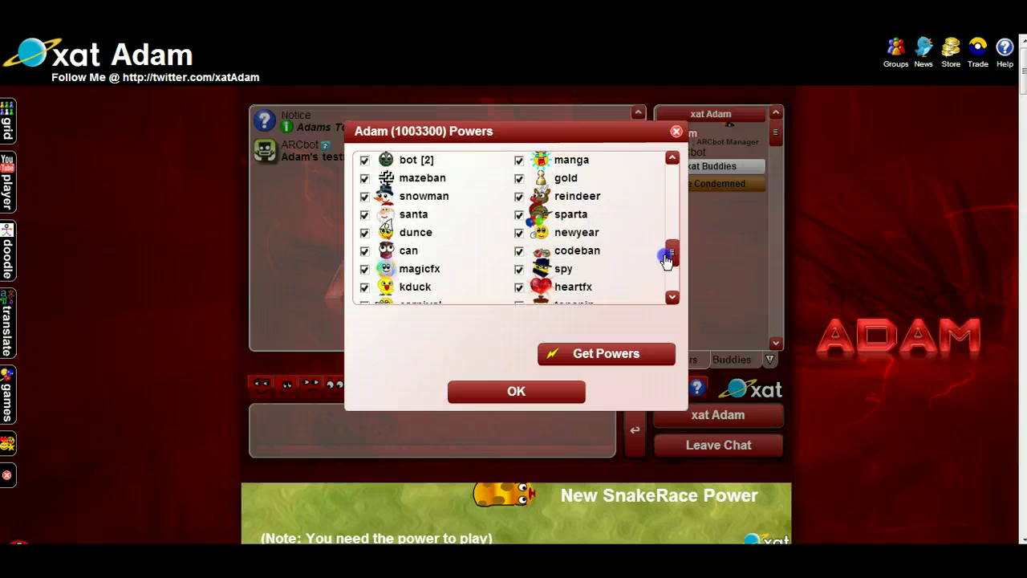
pyautogui.scroll(1, 619, 236)
pyautogui.click(418, 173)
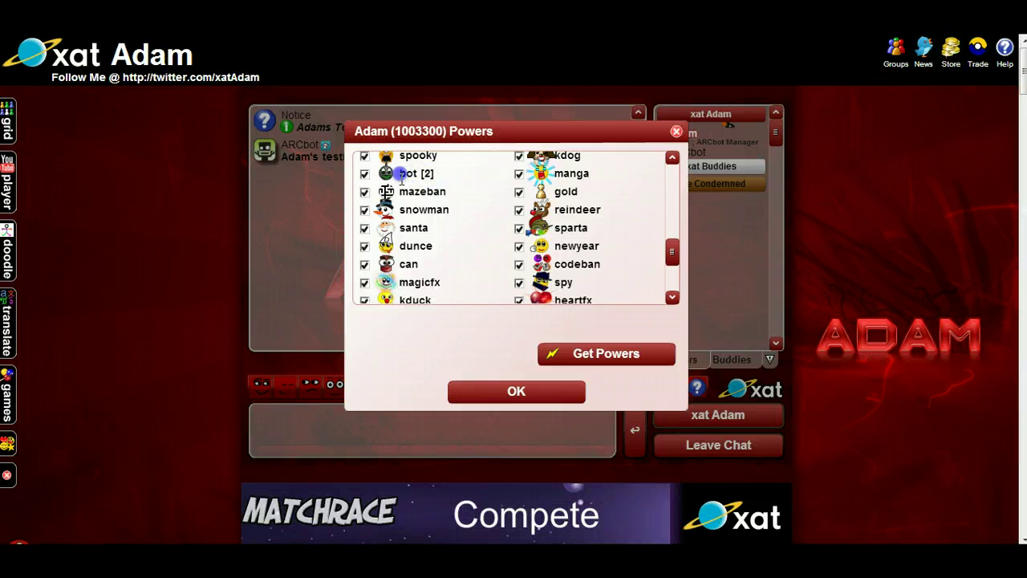
pyautogui.click(518, 392)
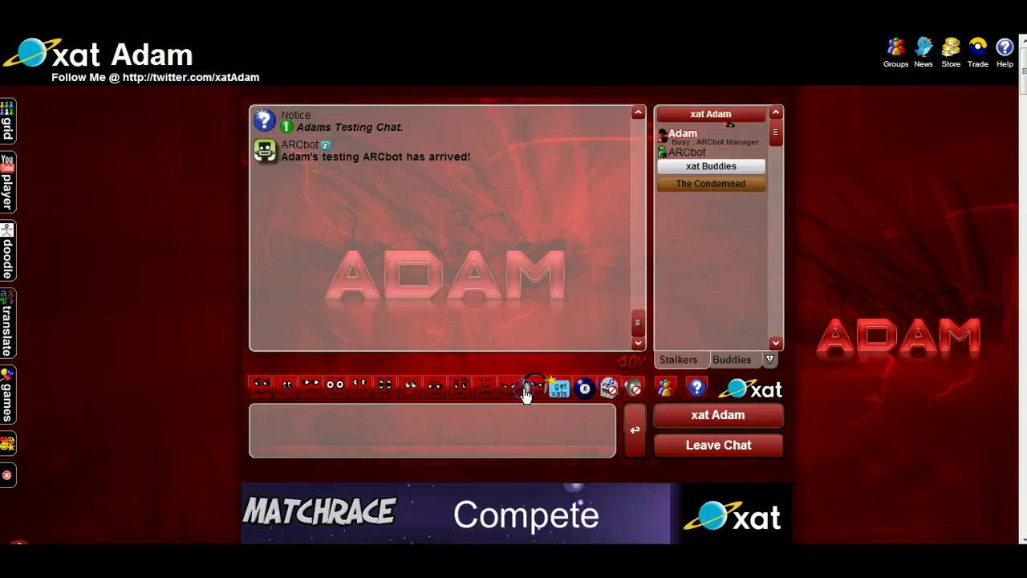
# - Post the (bot) smiley in the chat and use it to try unassigning the bot power from this group
pyautogui.click(518, 435)
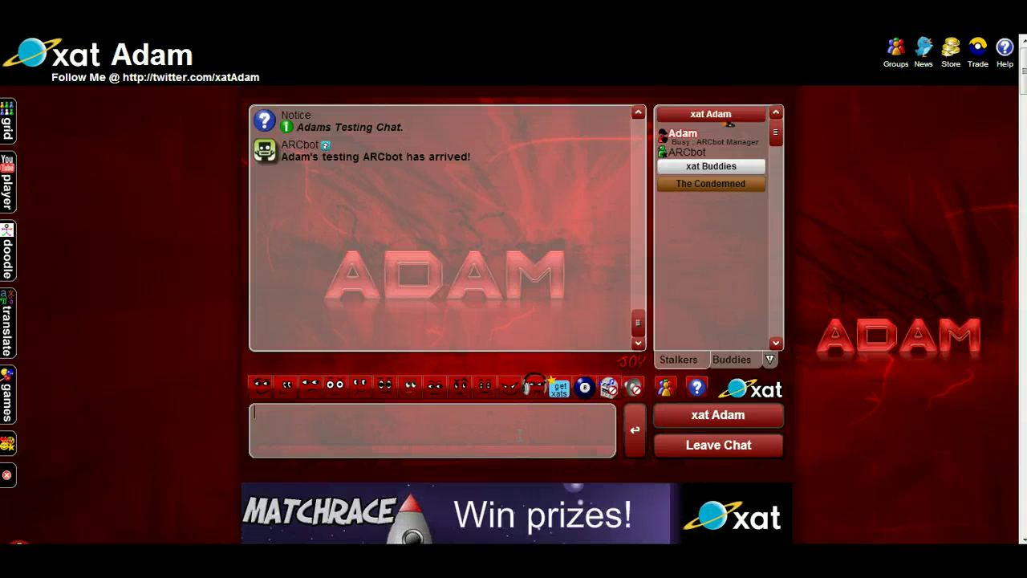
pyautogui.write('(bot')
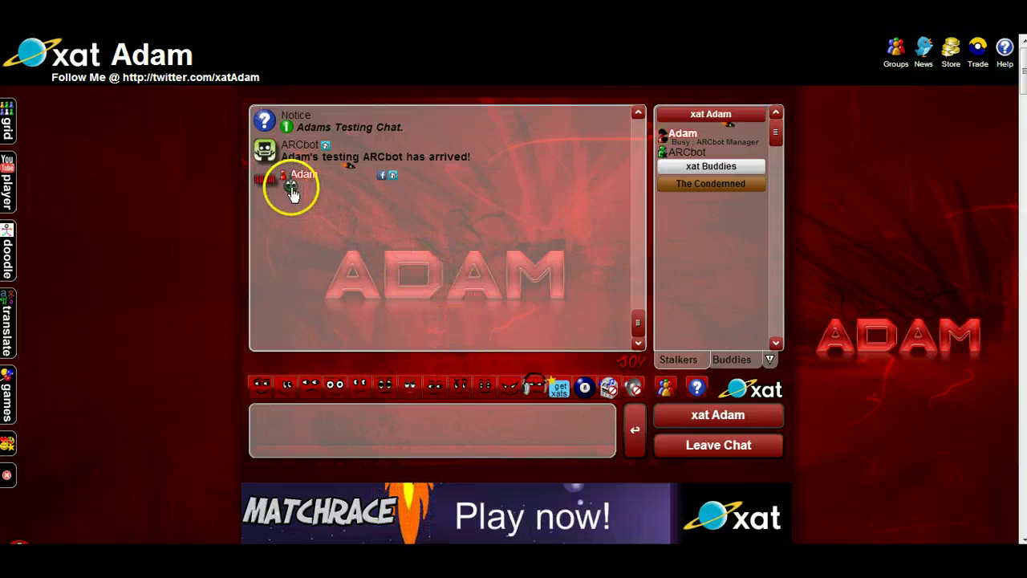
pyautogui.click(291, 189)
pyautogui.click(553, 331)
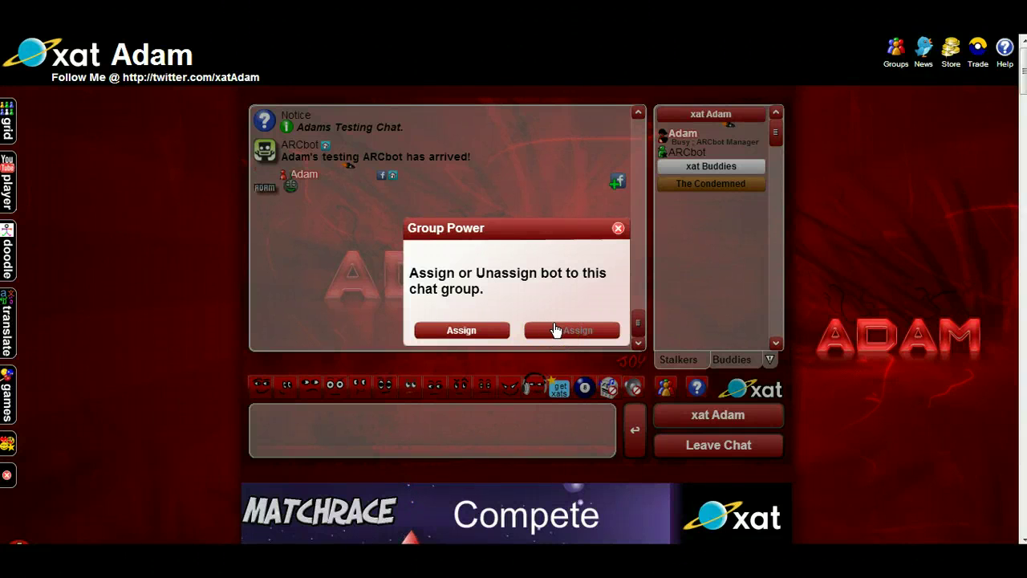
pyautogui.click(555, 330)
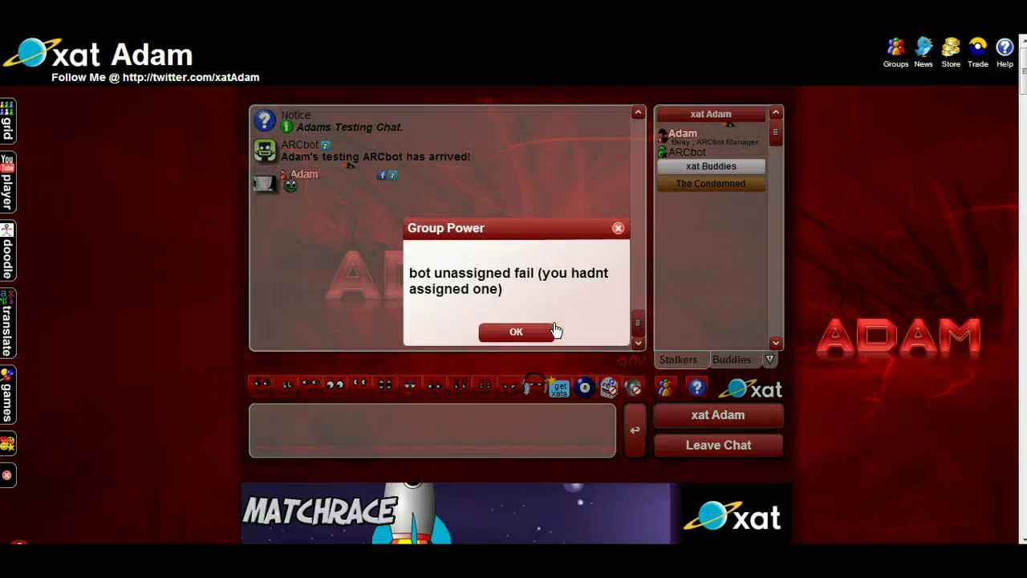
pyautogui.click(539, 329)
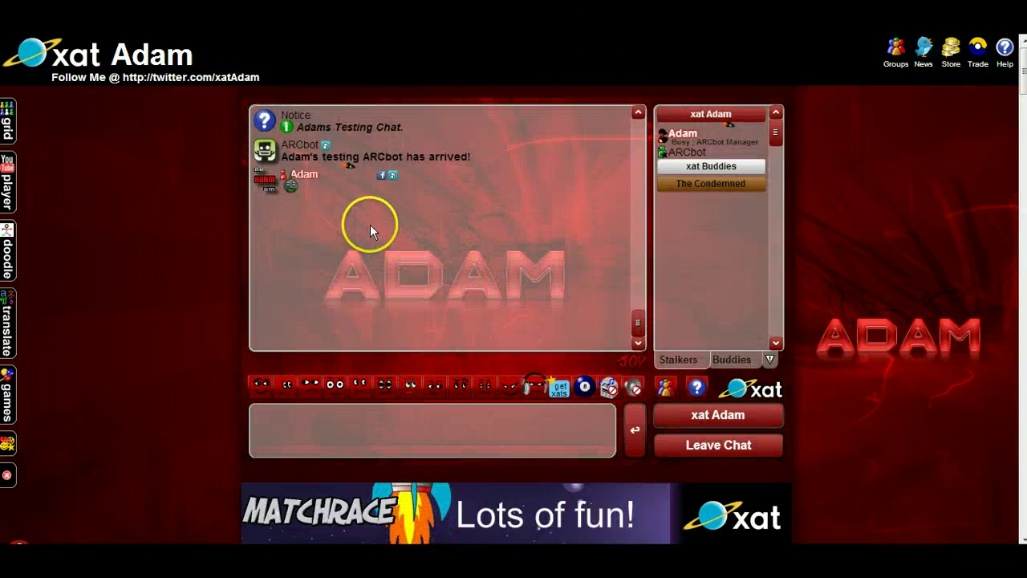
# - Assign the bot power to this chat group through the posted bot smiley
pyautogui.click(291, 191)
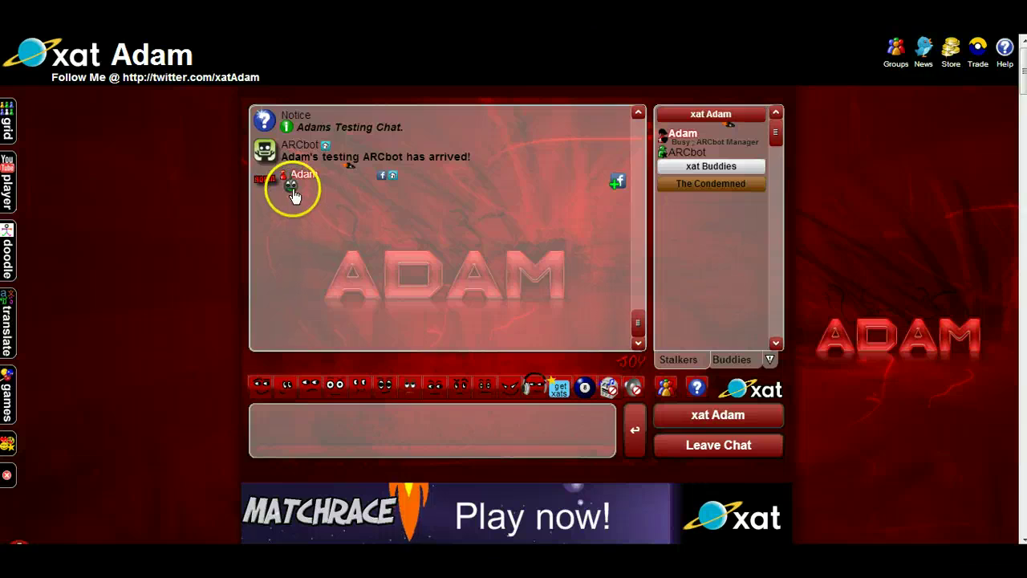
pyautogui.click(444, 328)
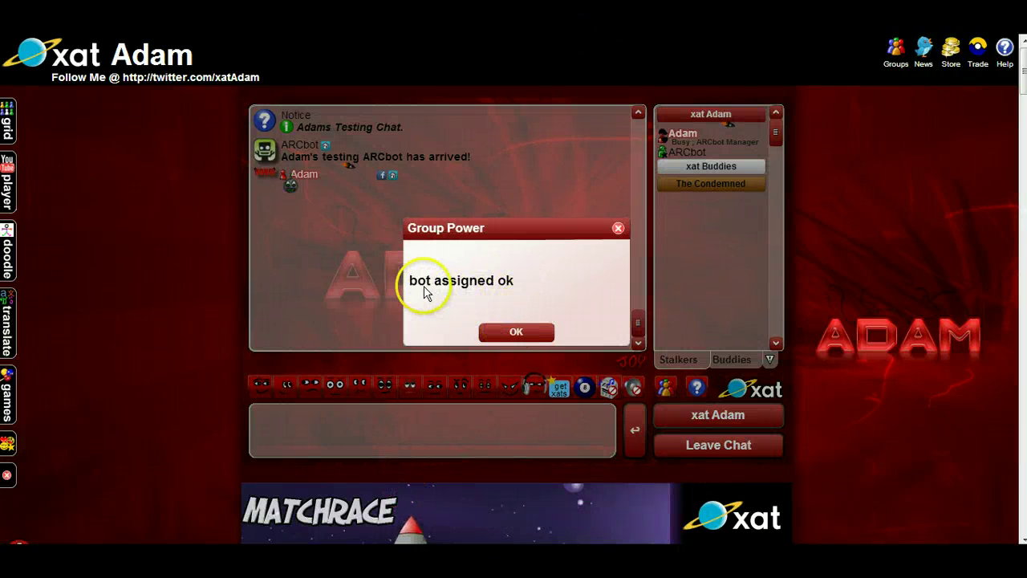
pyautogui.click(514, 332)
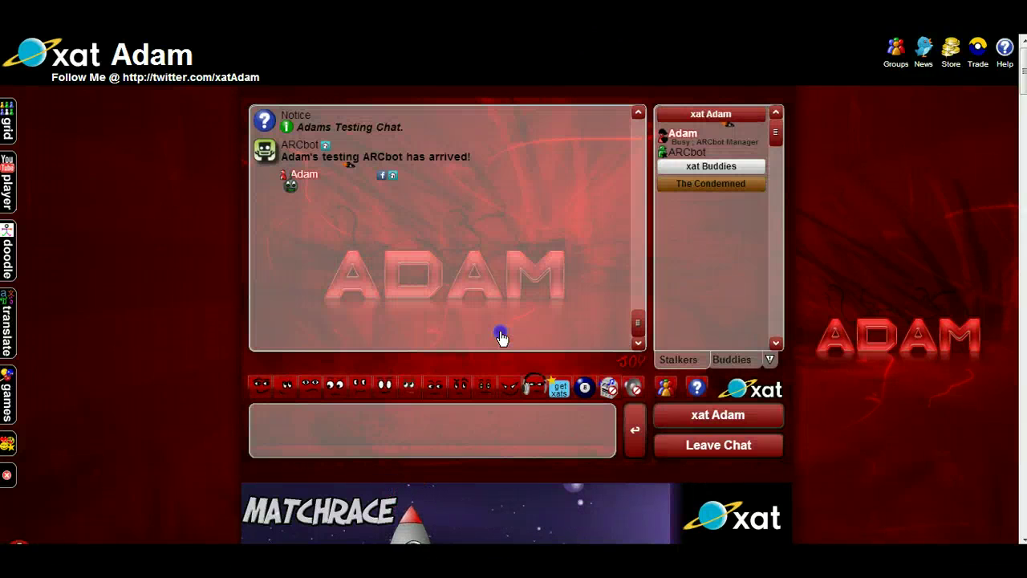
# - Unassign the bot power from this chat group through the same bot smiley
pyautogui.click(292, 191)
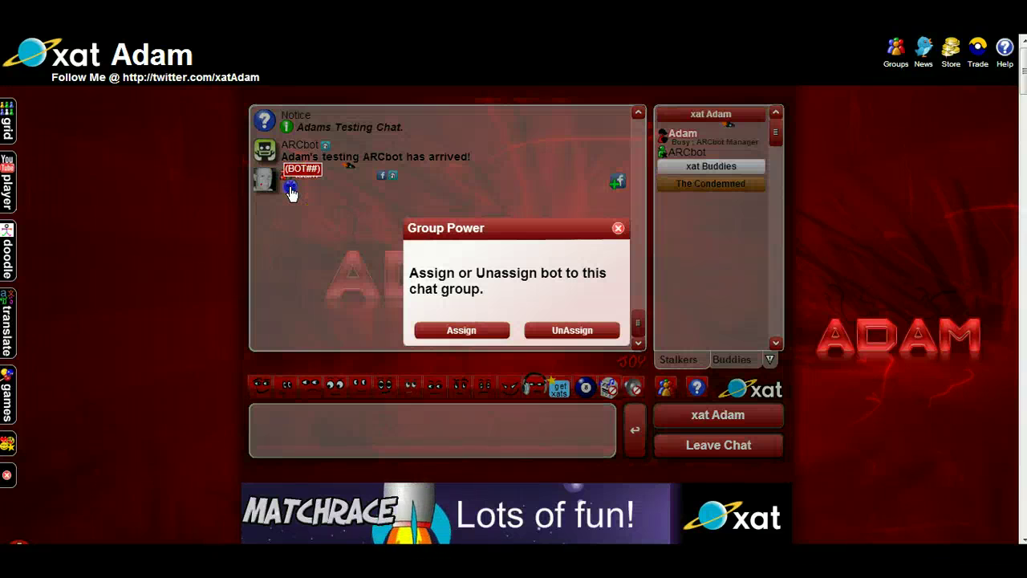
pyautogui.click(543, 334)
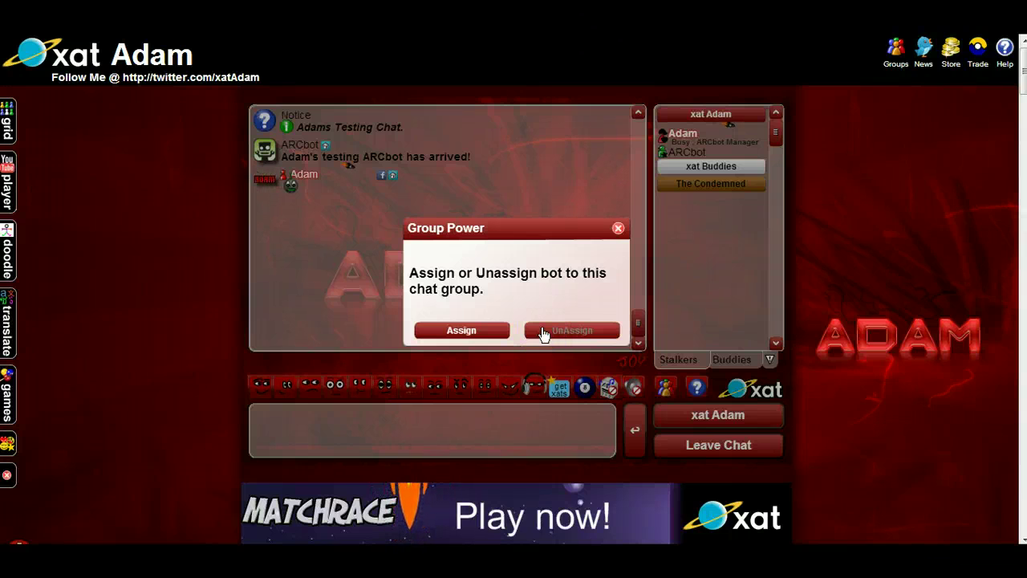
pyautogui.click(543, 334)
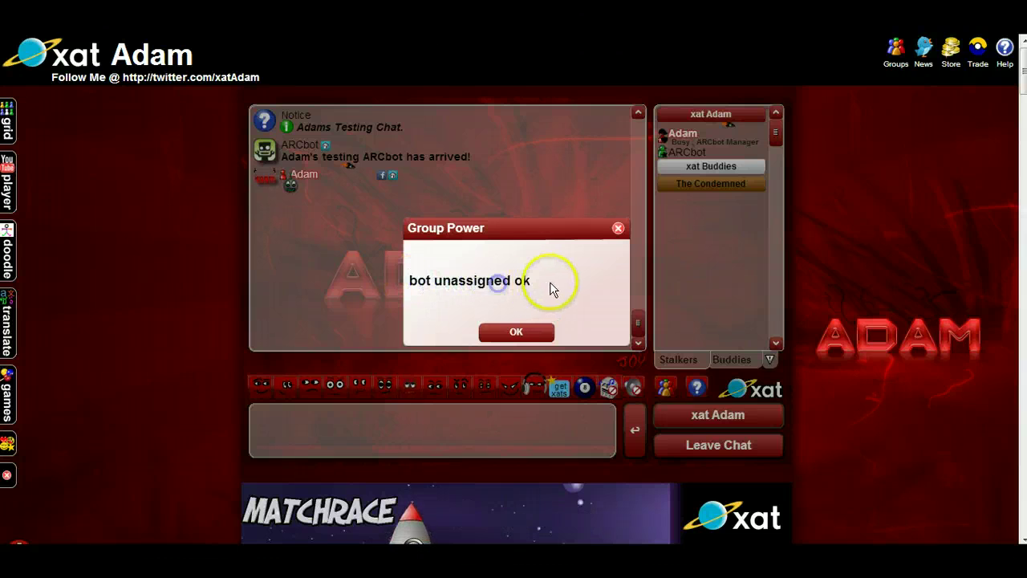
pyautogui.click(533, 332)
# - Request ARCbot's bot ID by sending !botid in the chat, and point out the ID in its reply
pyautogui.click(528, 441)
pyautogui.write('!botid')
pyautogui.press('Return')
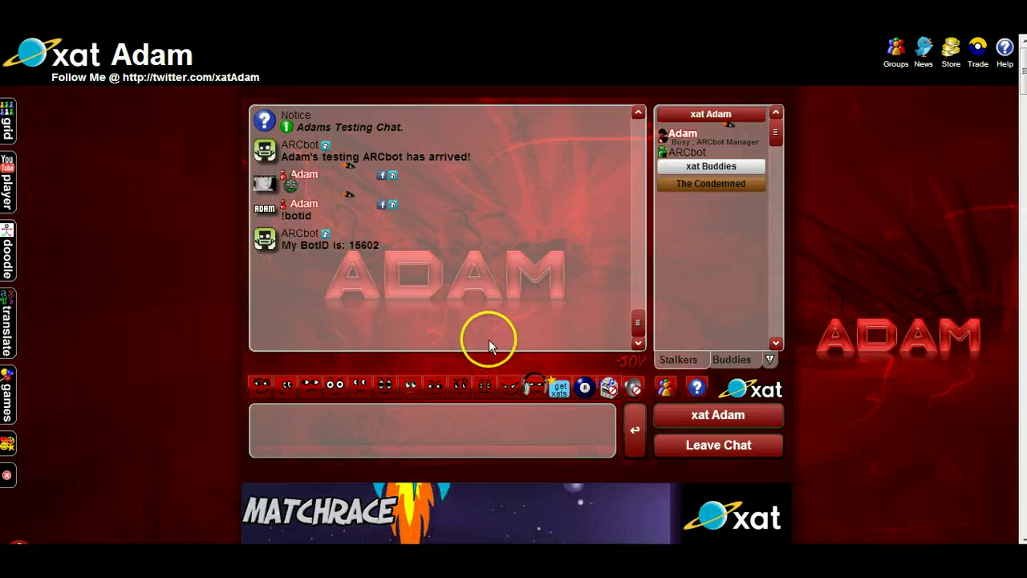
pyautogui.moveTo(374, 255); pyautogui.dragTo(365, 247)
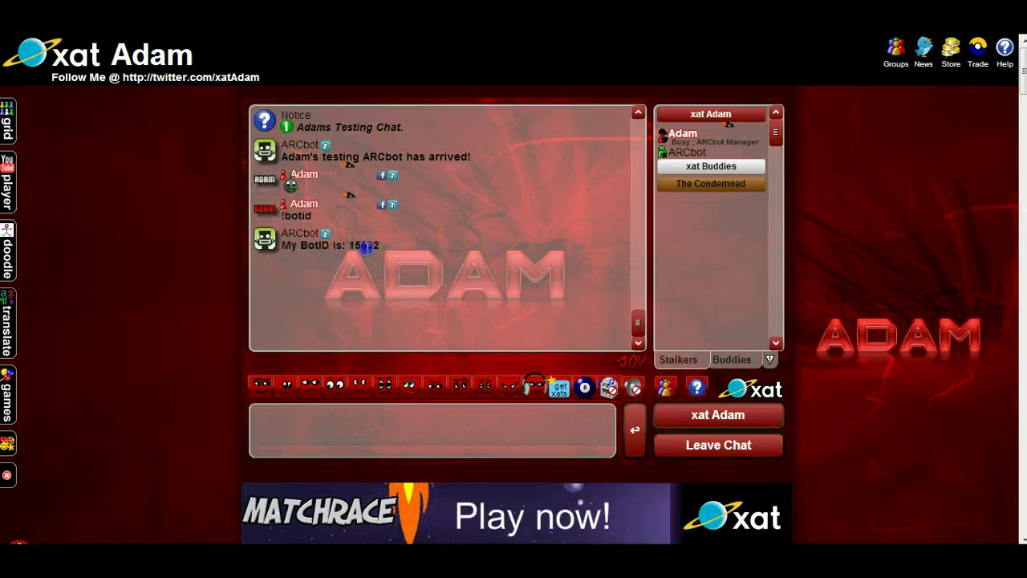
pyautogui.click(435, 273)
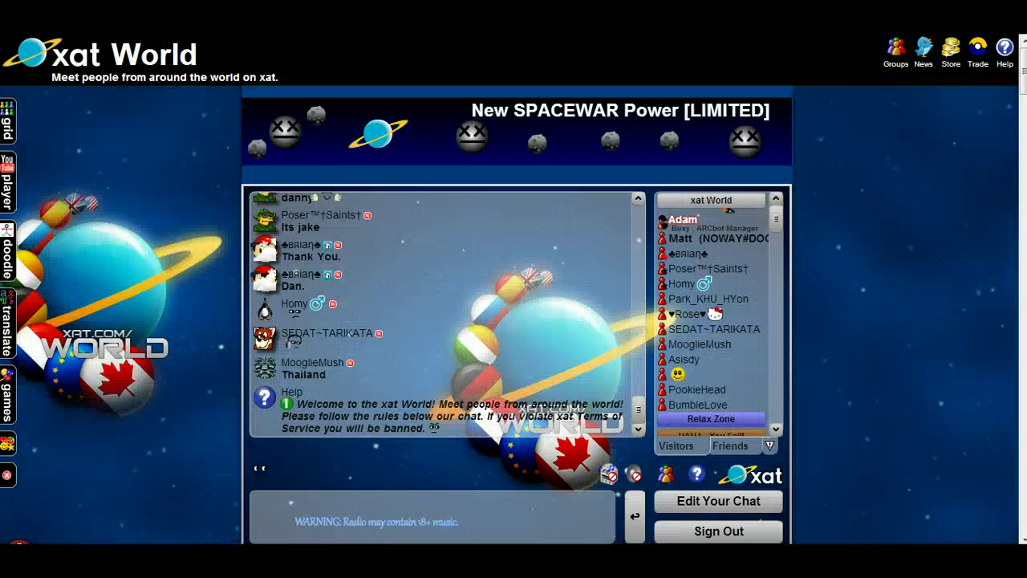
pyautogui.moveTo(126, 63); pyautogui.dragTo(235, 64)
pyautogui.click(261, 66)
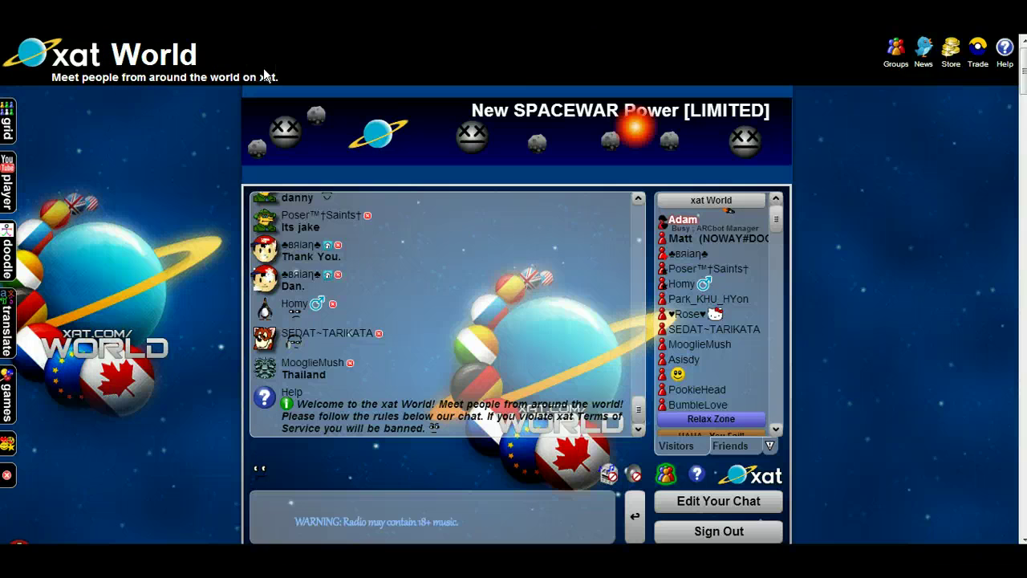
pyautogui.click(470, 440)
pyautogui.click(455, 531)
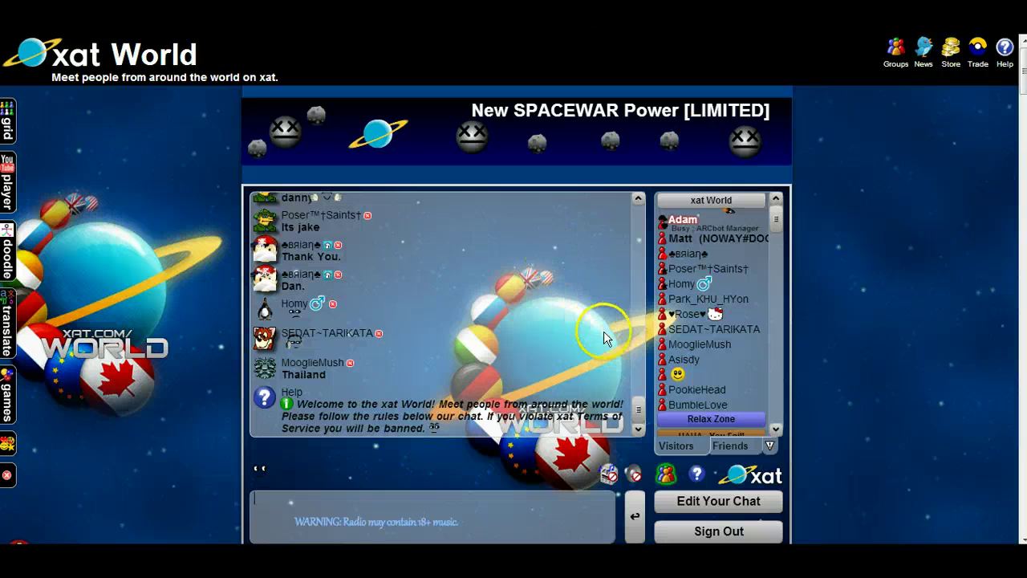
# - Open the chat box editor for xat World, look through its extra features, and close the editor
pyautogui.click(725, 503)
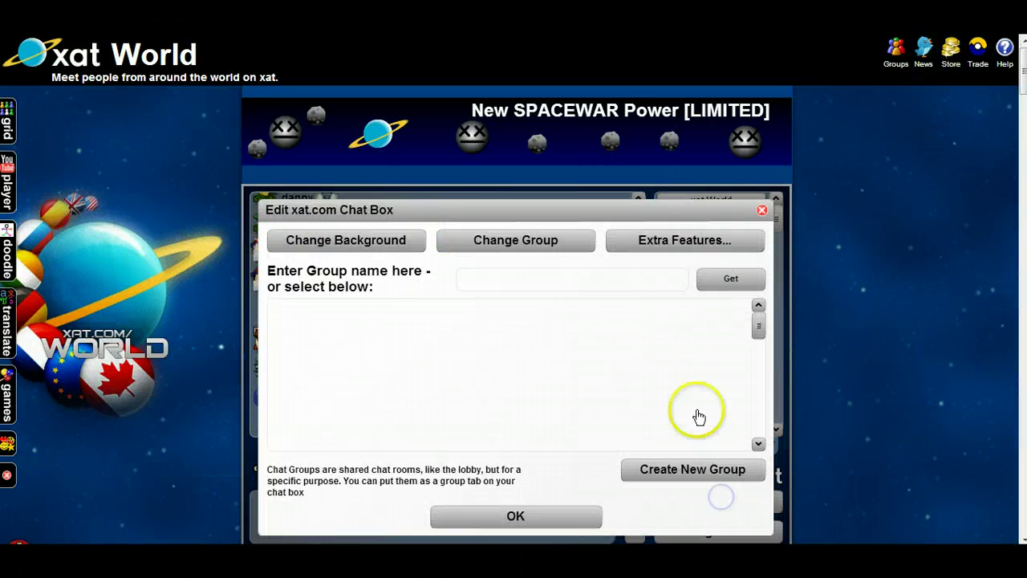
pyautogui.click(688, 238)
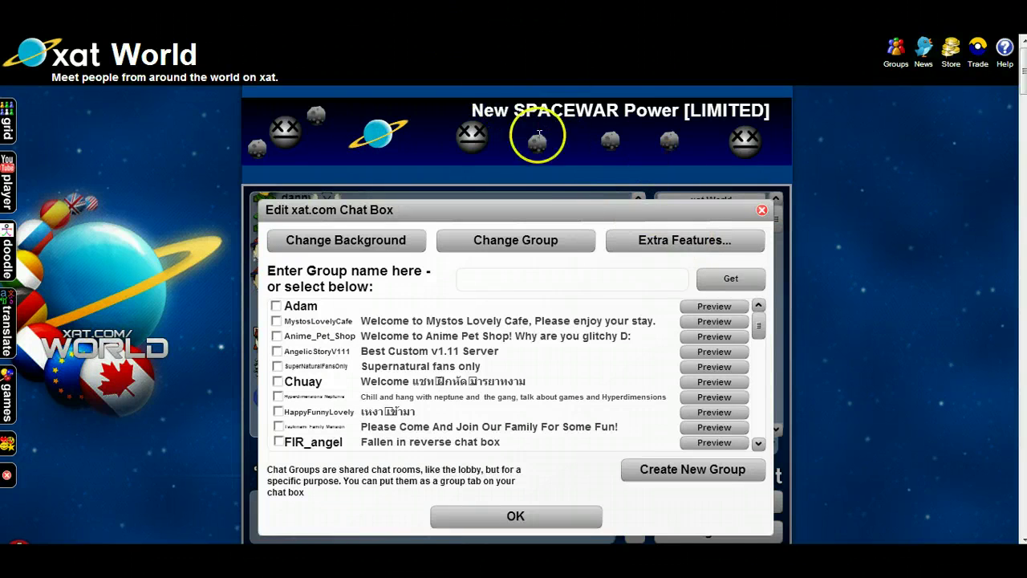
pyautogui.click(710, 256)
pyautogui.scroll(-15, 472, 140)
pyautogui.scroll(5, 473, 139)
pyautogui.scroll(-7, 472, 140)
pyautogui.scroll(3, 473, 139)
pyautogui.scroll(-4, 473, 141)
pyautogui.scroll(3, 472, 141)
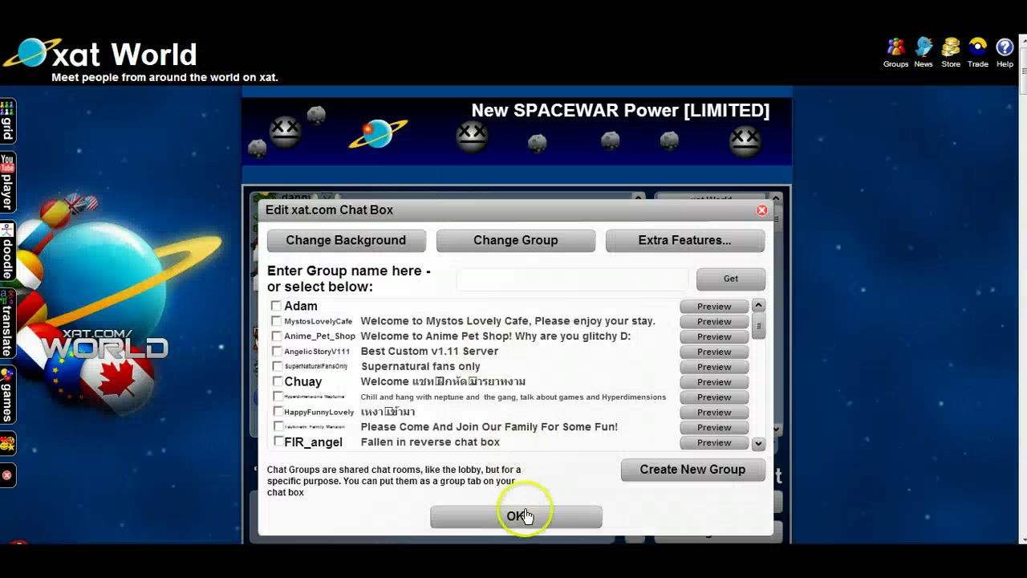
pyautogui.click(519, 514)
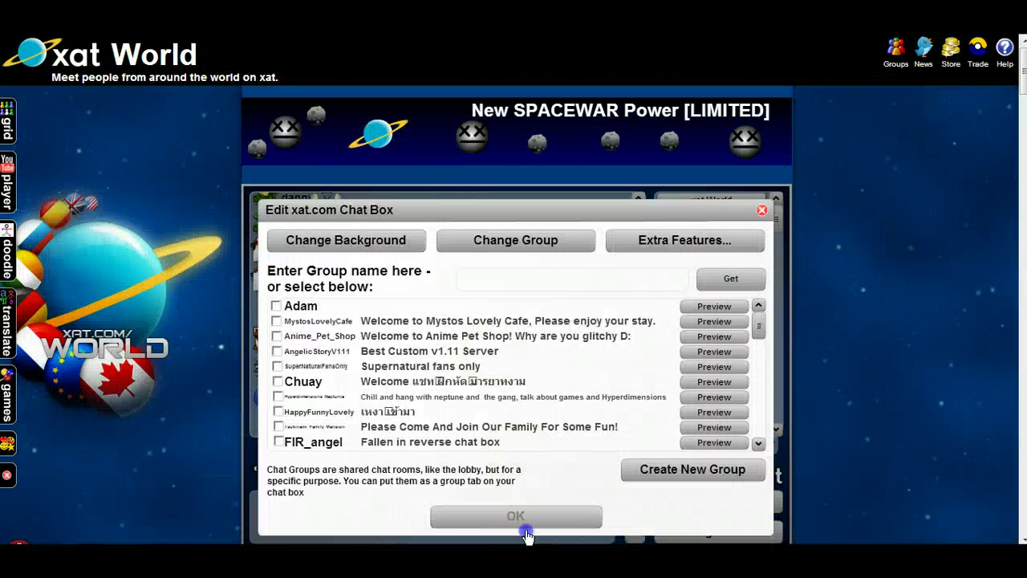
# - Post the (bot) smiley in the xat World chat and use it to assign the bot power to that group
pyautogui.write('(bot')
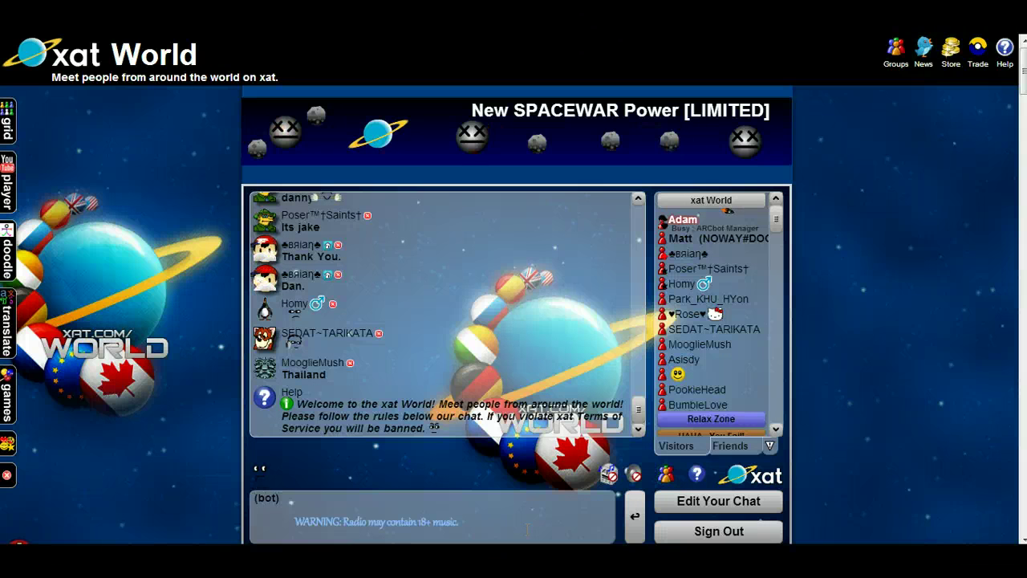
pyautogui.press('Return')
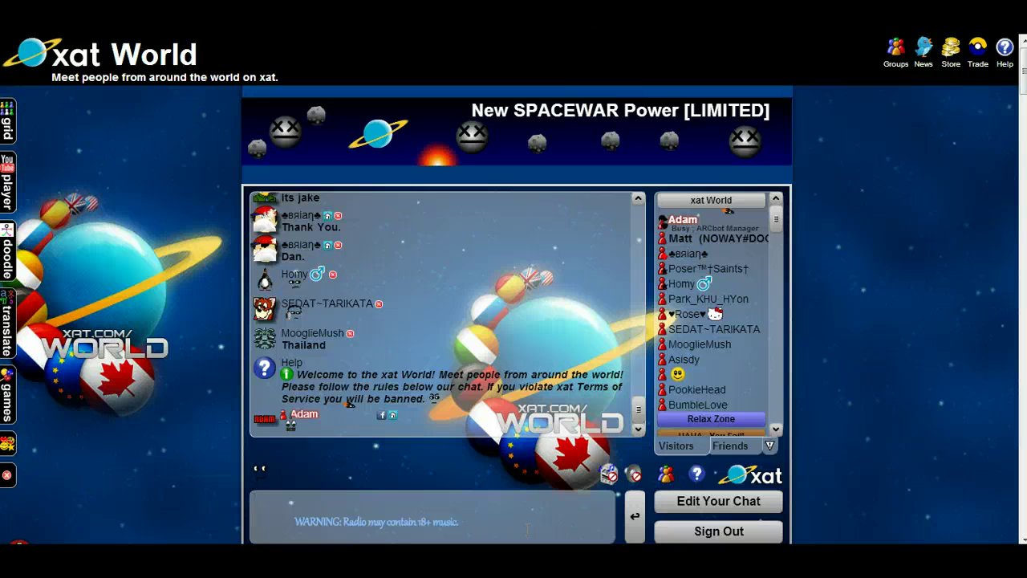
pyautogui.click(294, 433)
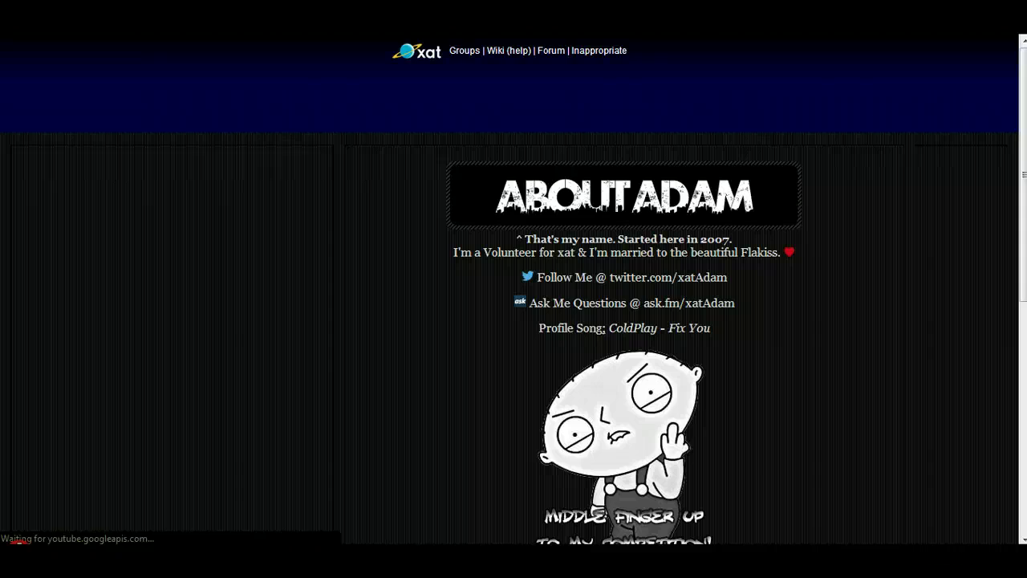
pyautogui.click(438, 24)
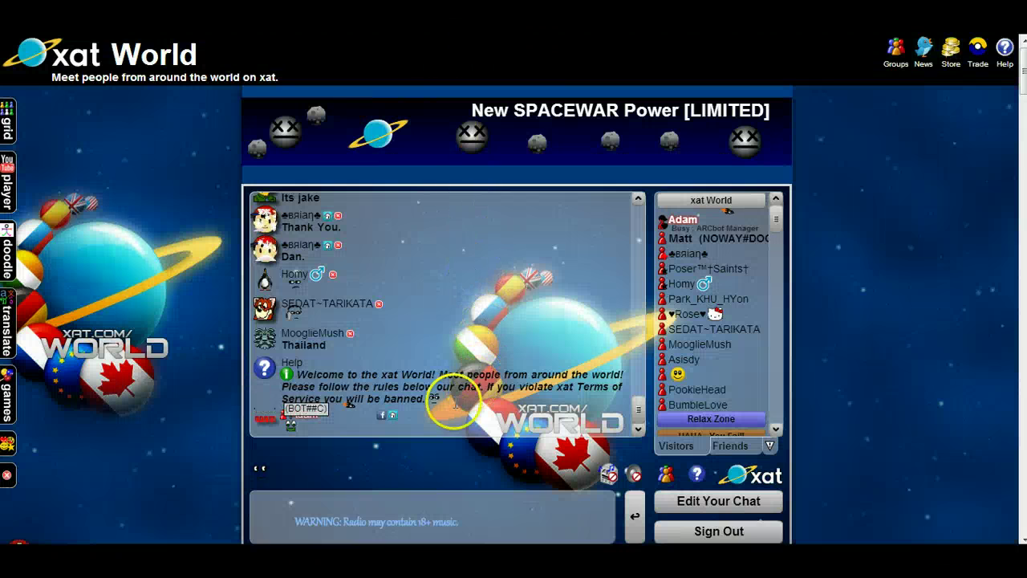
pyautogui.click(290, 422)
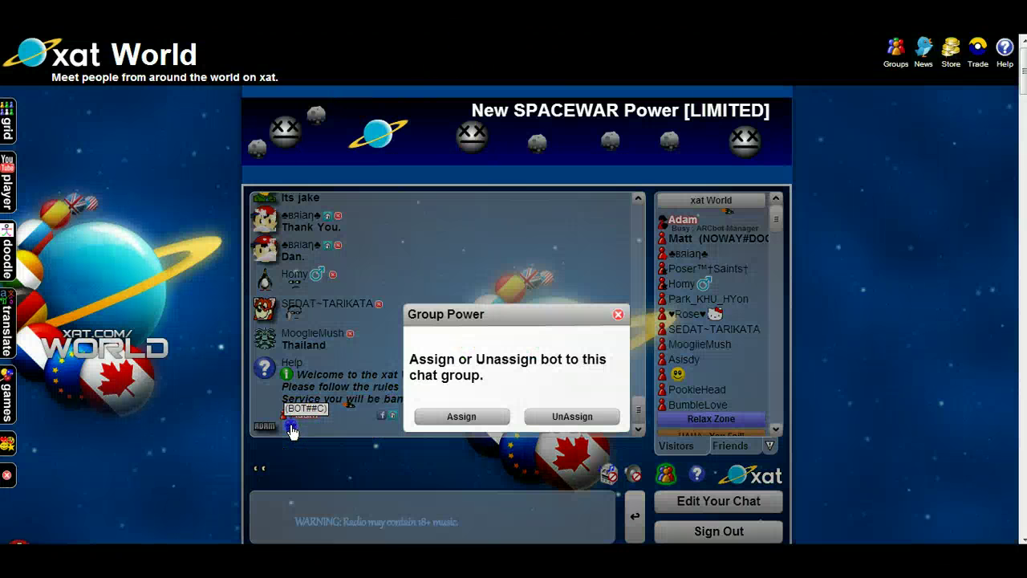
pyautogui.click(434, 420)
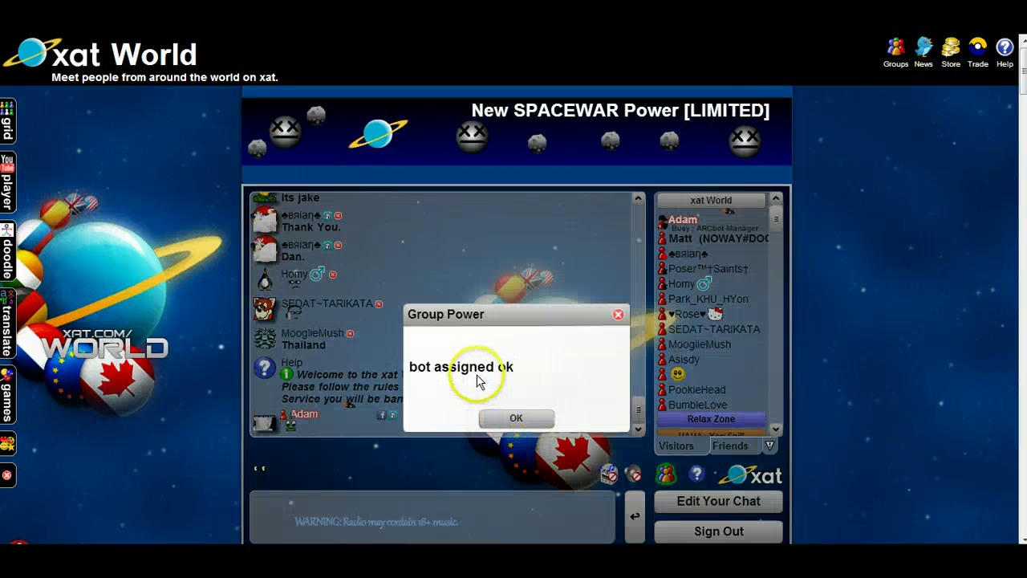
# - Enable the bot group power in the chat box editor for xat World and open its settings
pyautogui.click(514, 417)
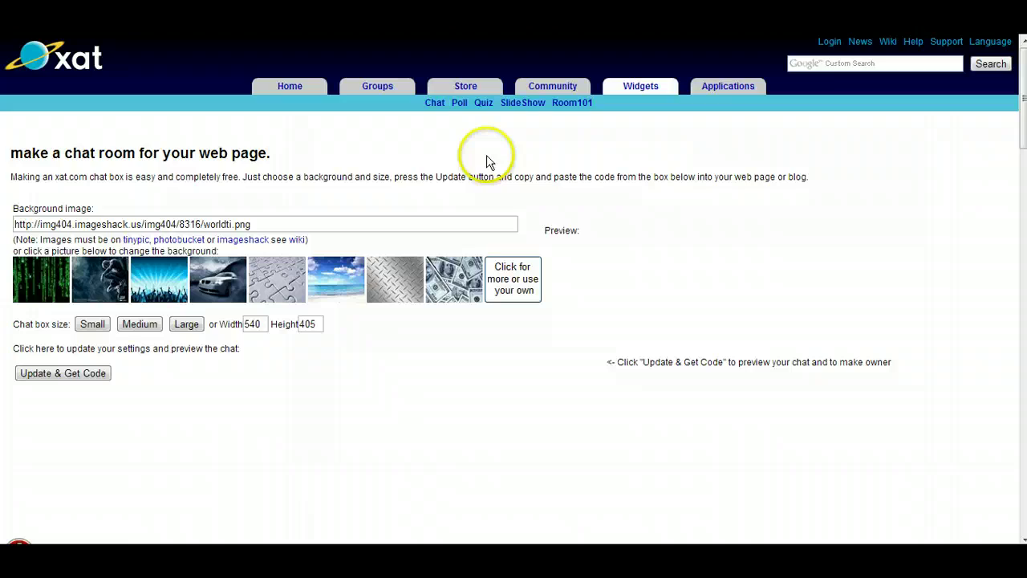
pyautogui.scroll(-7, 487, 156)
pyautogui.scroll(-17, 488, 163)
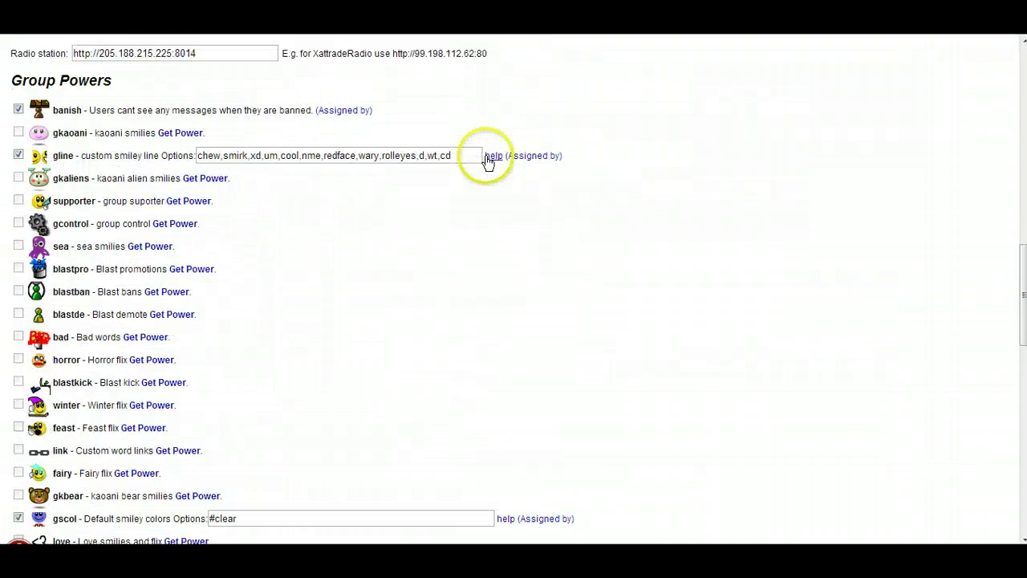
pyautogui.scroll(1, 488, 163)
pyautogui.scroll(2, 488, 163)
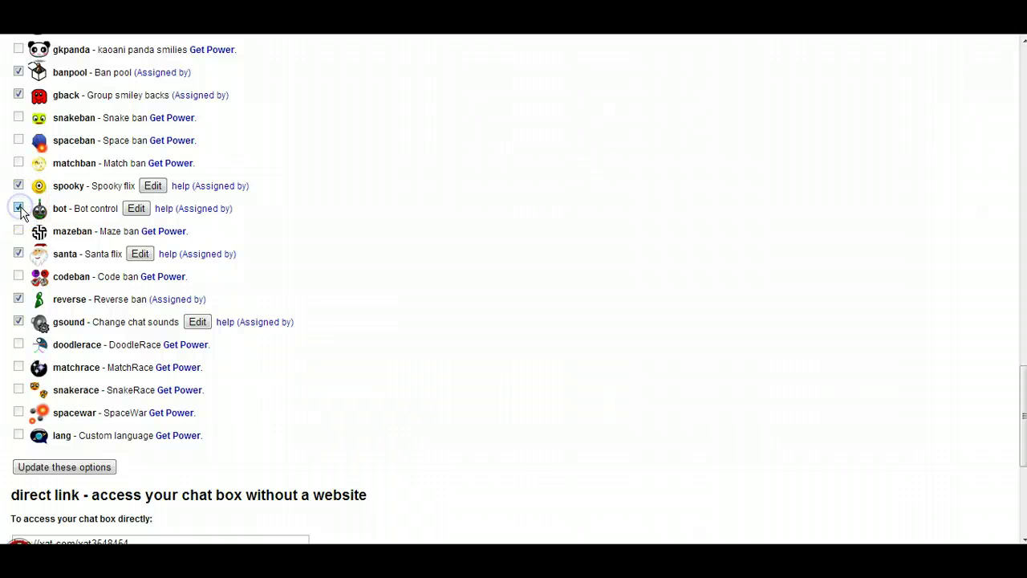
pyautogui.click(136, 208)
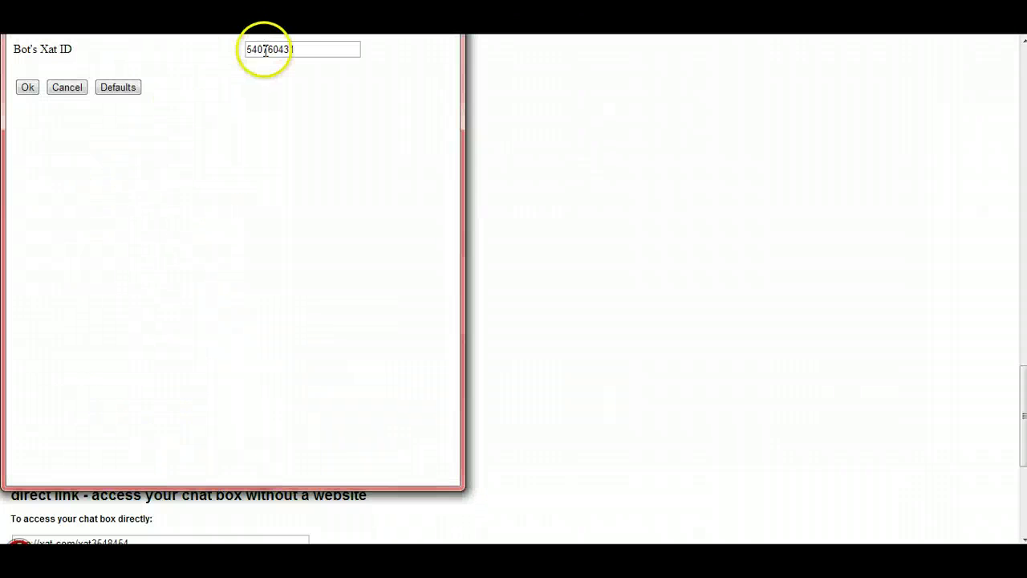
# - Point out the Bot's Xat ID field, and copy ARCbot's xat ID from its profile in the xat Adam chat
pyautogui.moveTo(10, 53); pyautogui.dragTo(339, 43)
pyautogui.click(337, 48)
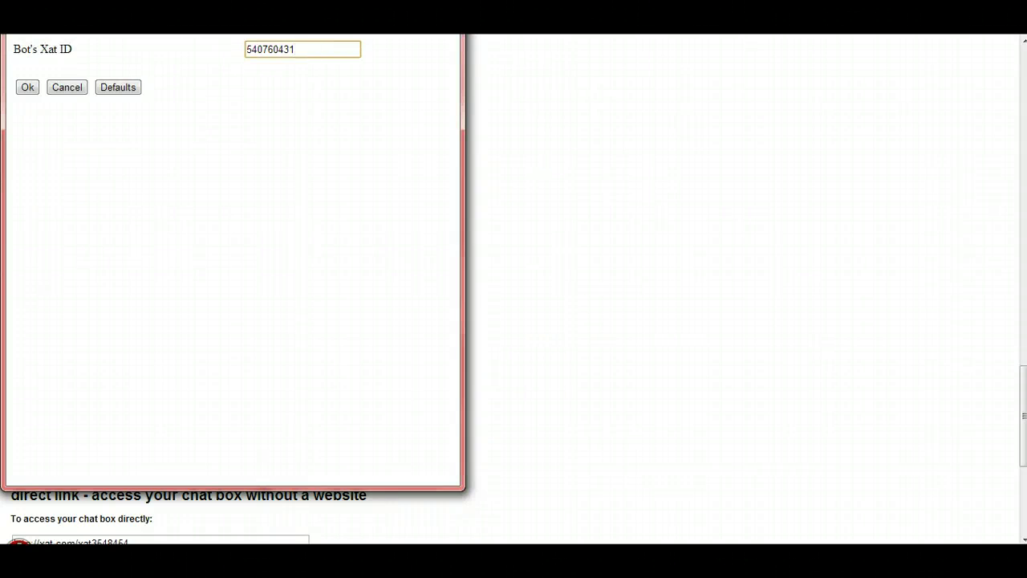
pyautogui.press('Return')
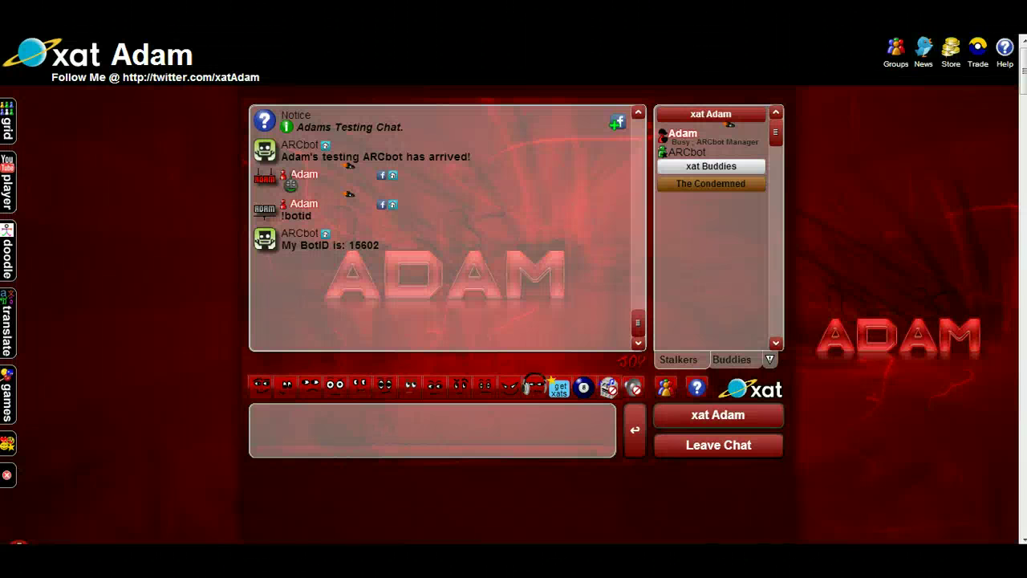
pyautogui.click(670, 153)
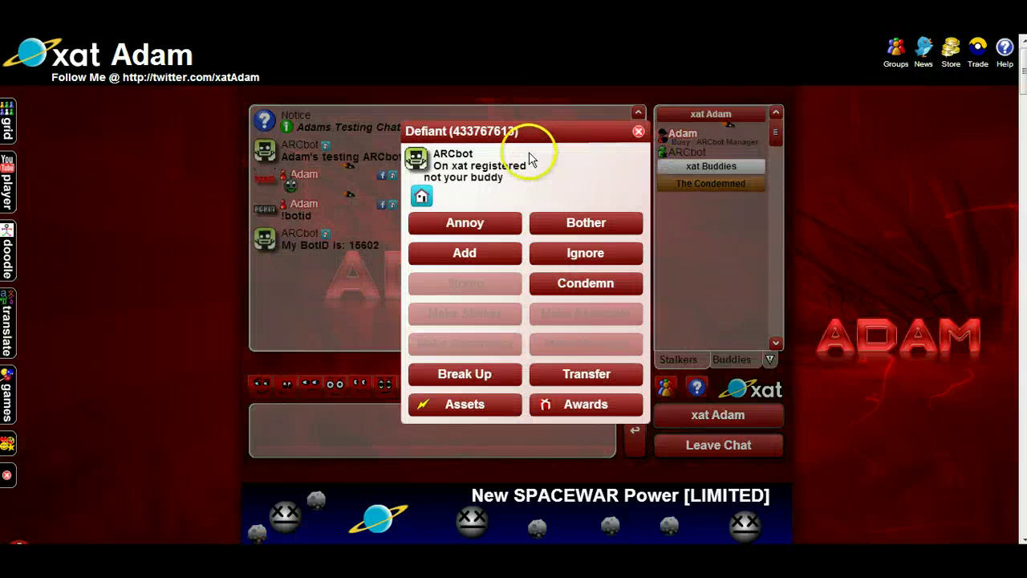
pyautogui.moveTo(475, 128); pyautogui.dragTo(517, 130)
pyautogui.click(401, 46)
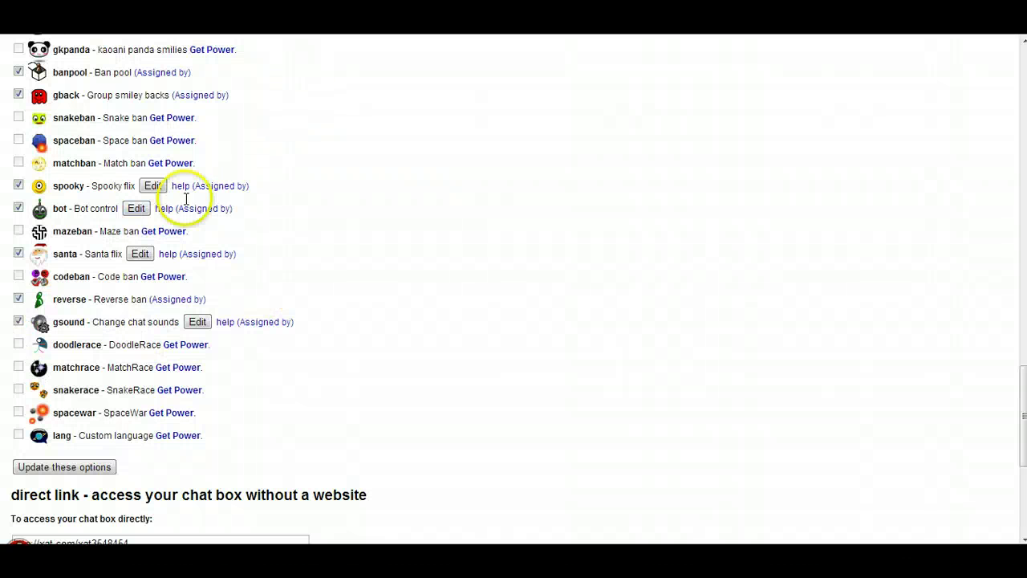
# - Set the bot power's Bot's Xat ID for xat World to ARCbot's copied xat ID and update the group options
pyautogui.click(136, 210)
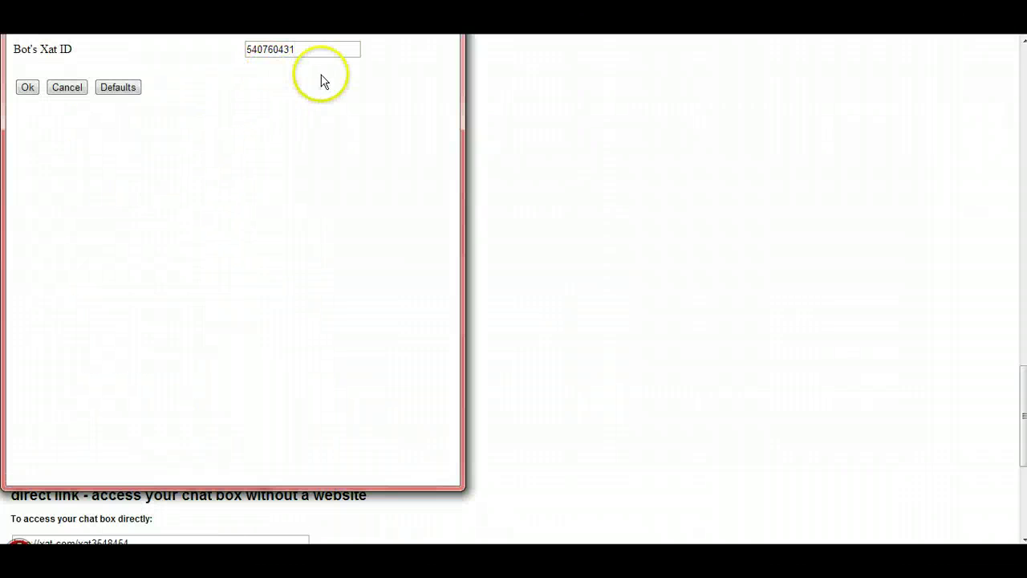
pyautogui.moveTo(315, 49); pyautogui.dragTo(211, 51)
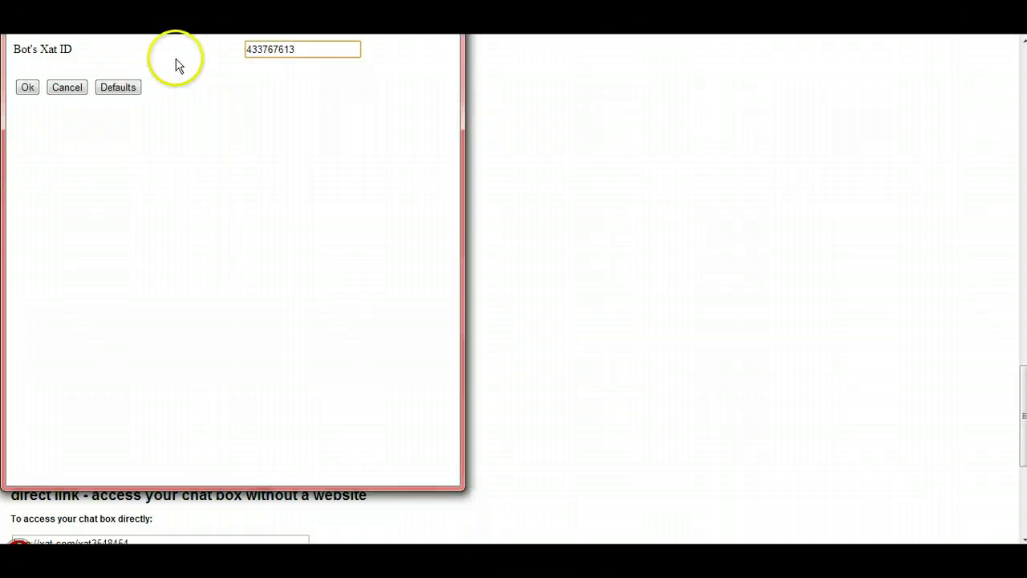
pyautogui.click(314, 53)
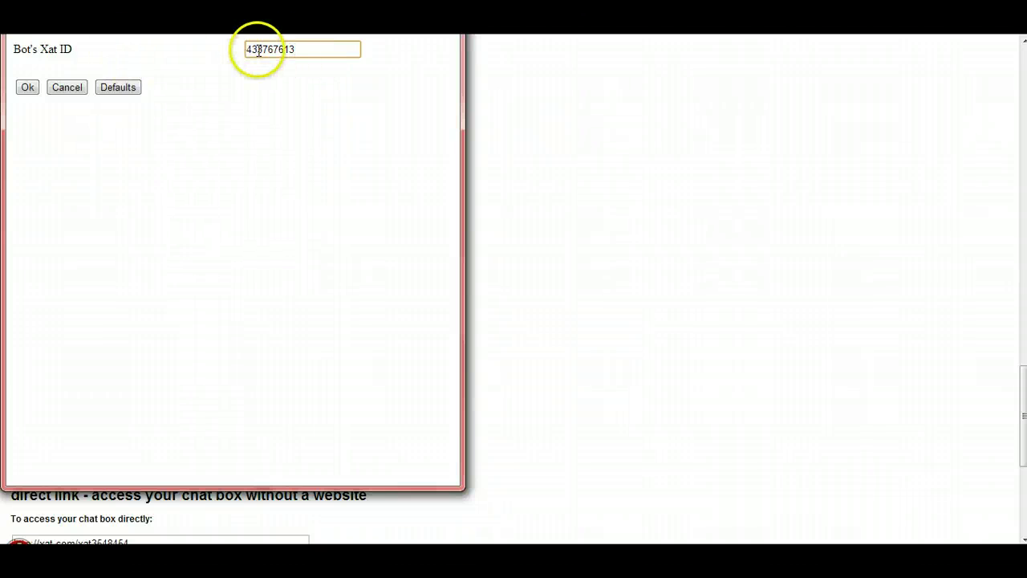
pyautogui.click(28, 89)
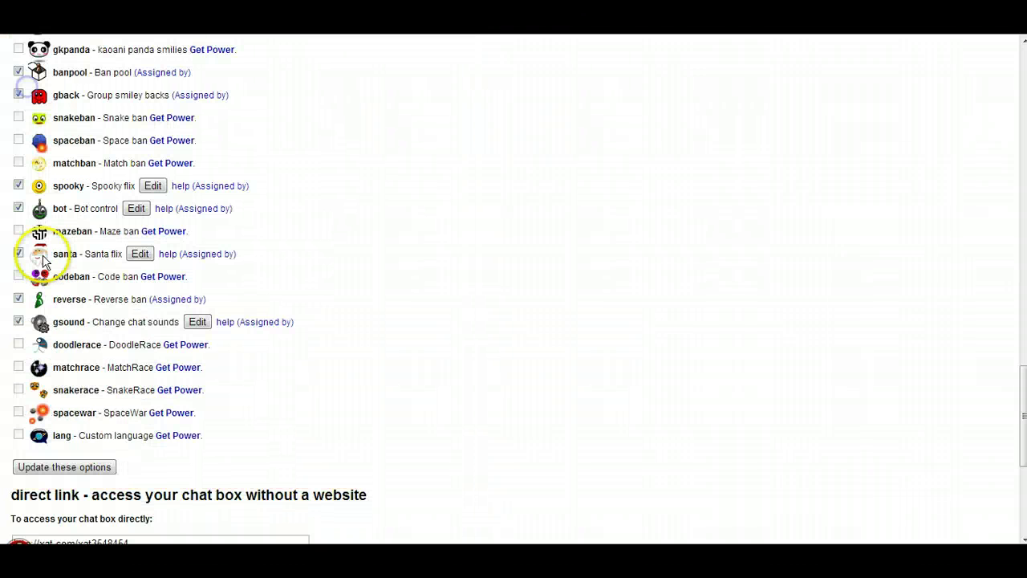
pyautogui.click(73, 470)
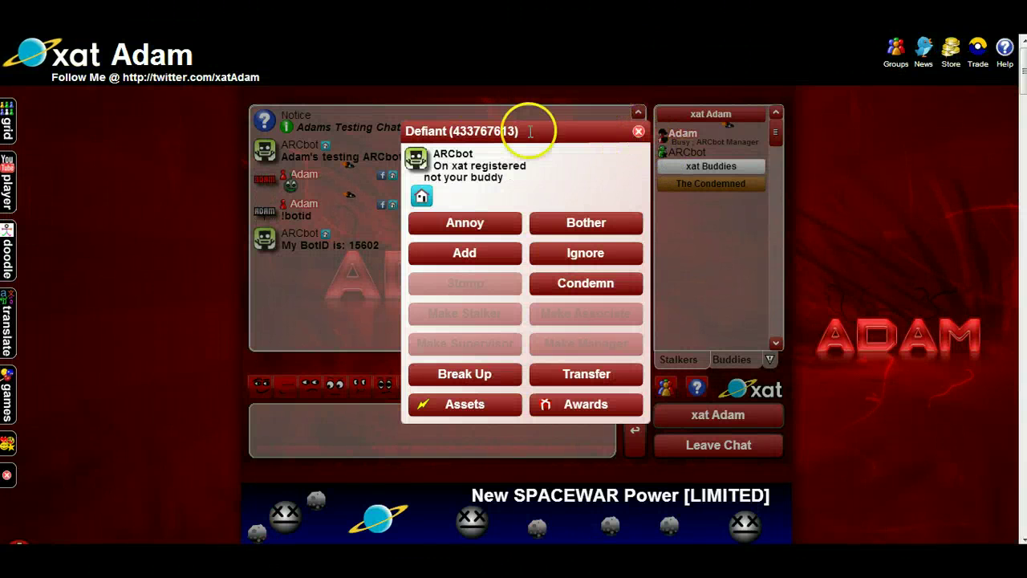
# - Close ARCbot's profile in the xat Adam chat and send !editbot goto world to move the bot
pyautogui.moveTo(453, 131); pyautogui.dragTo(515, 131)
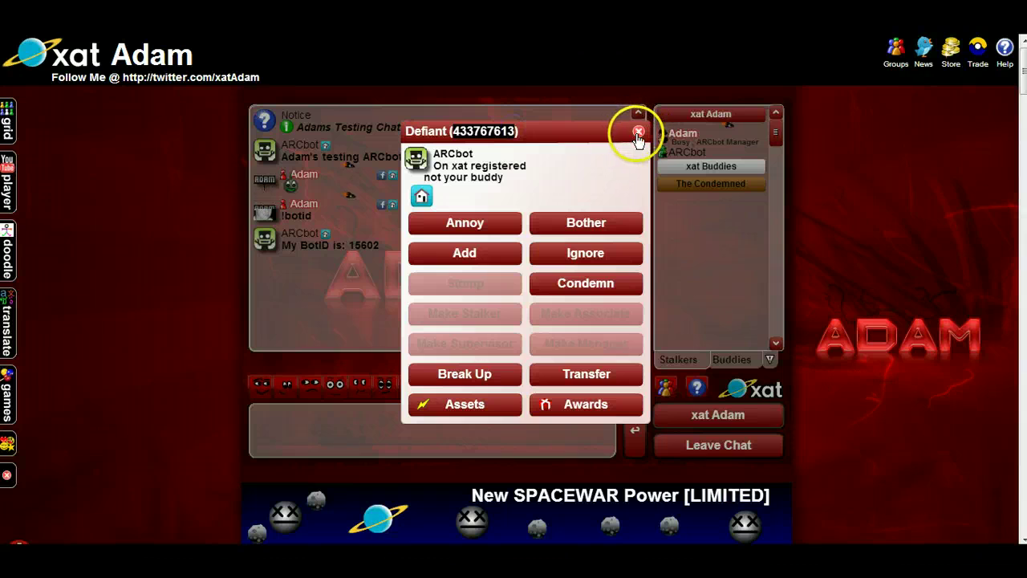
pyautogui.click(637, 131)
pyautogui.click(540, 434)
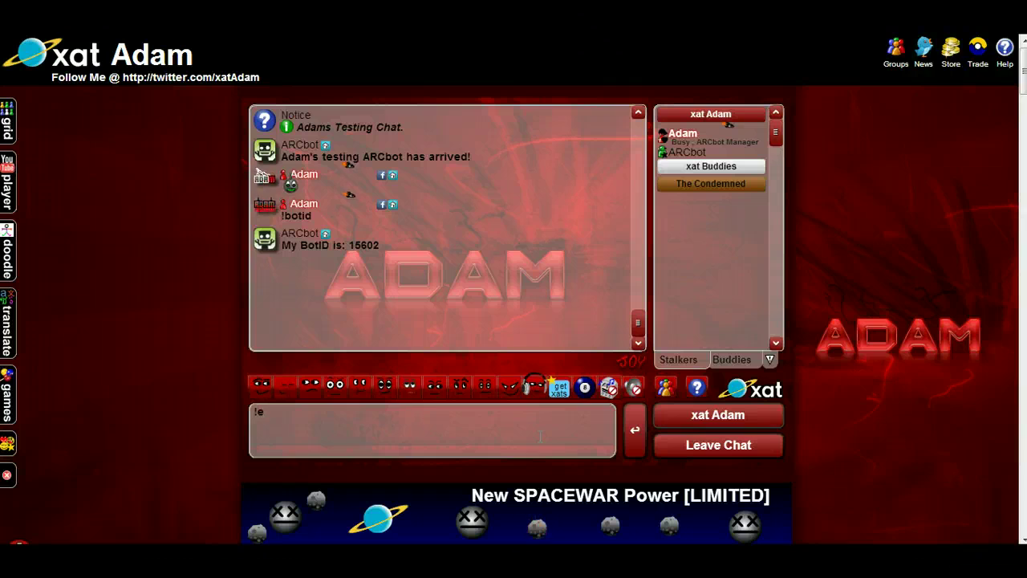
pyautogui.write('!editbot ')
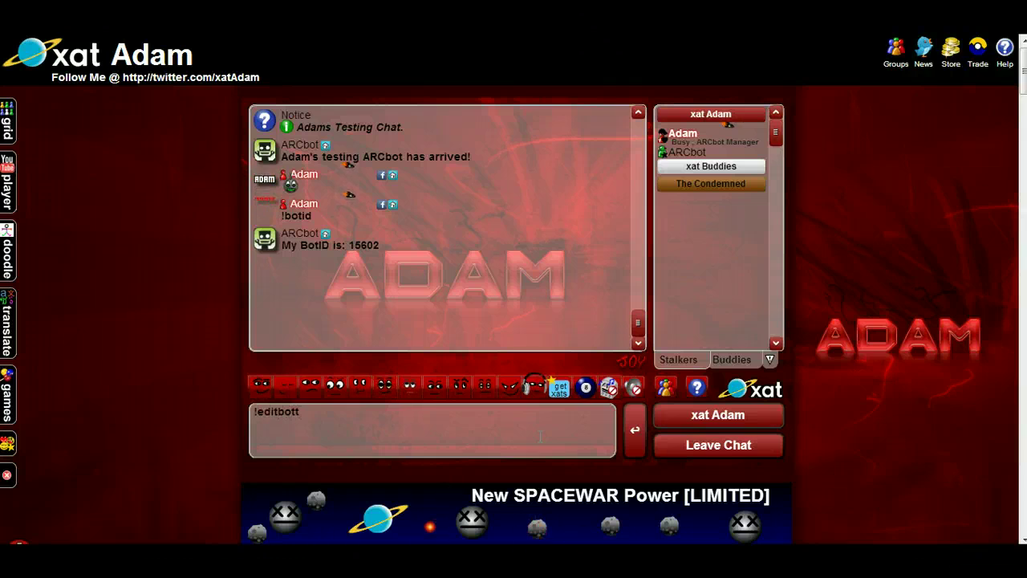
pyautogui.write('goto world')
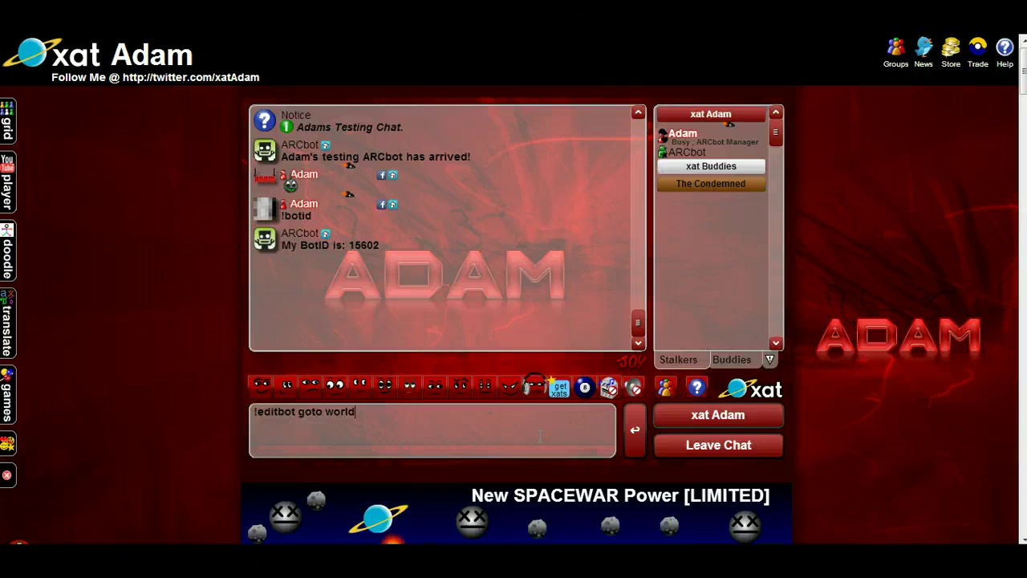
pyautogui.press('Return')
pyautogui.click(538, 426)
pyautogui.click(358, 305)
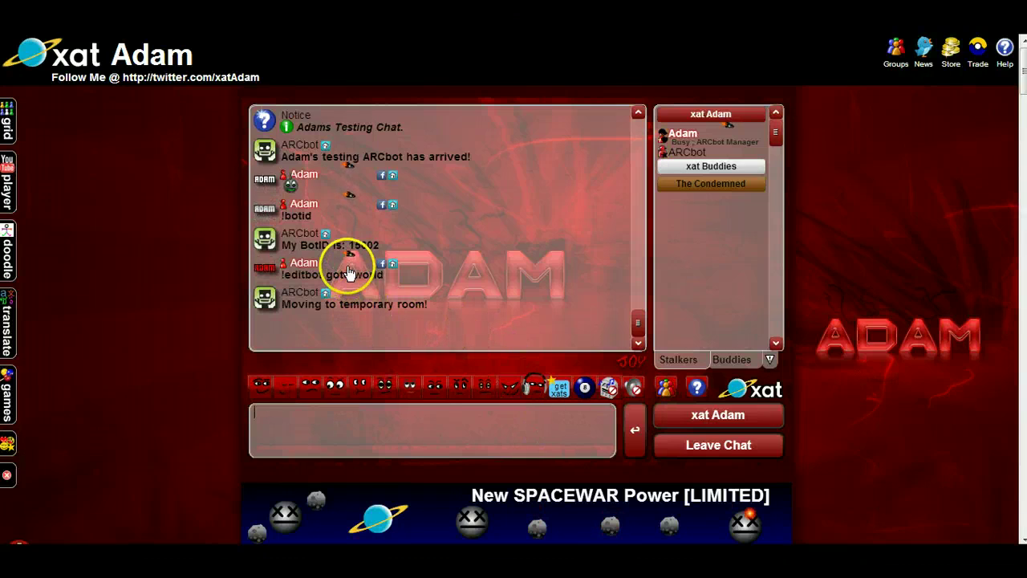
pyautogui.doubleClick(361, 305)
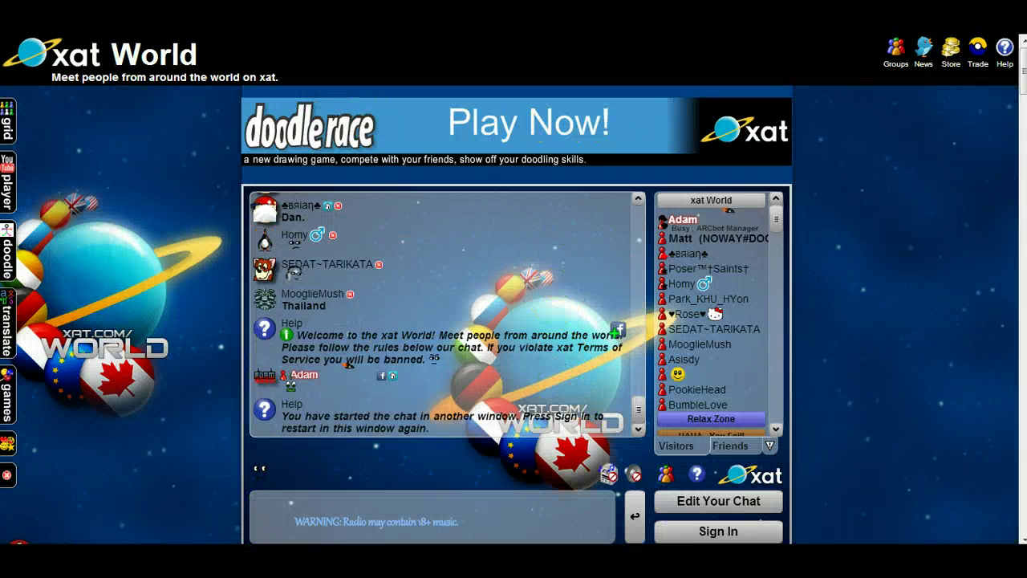
# - Sign back in to the xat World chat and make ARCbot an owner
pyautogui.click(716, 533)
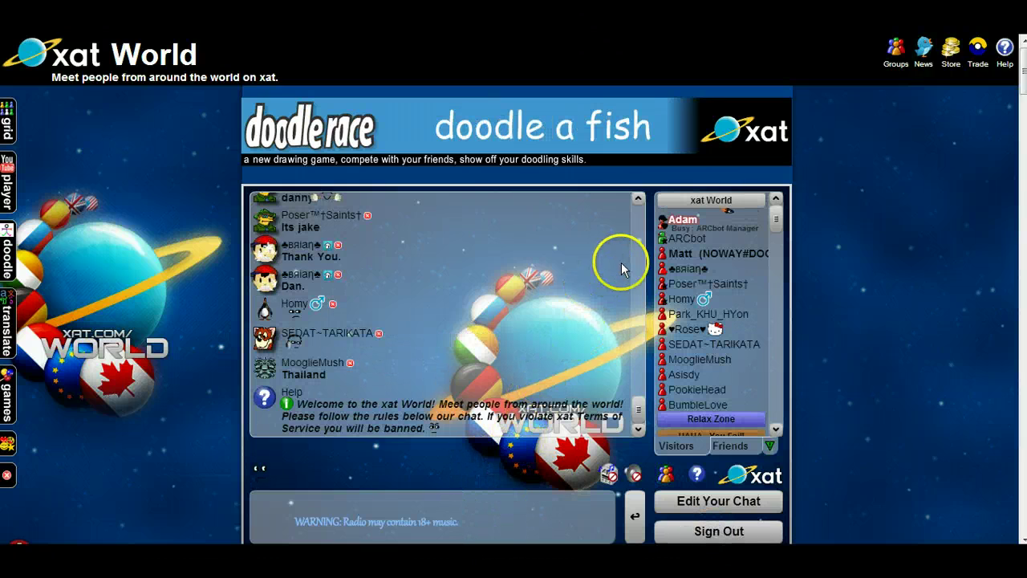
pyautogui.click(683, 238)
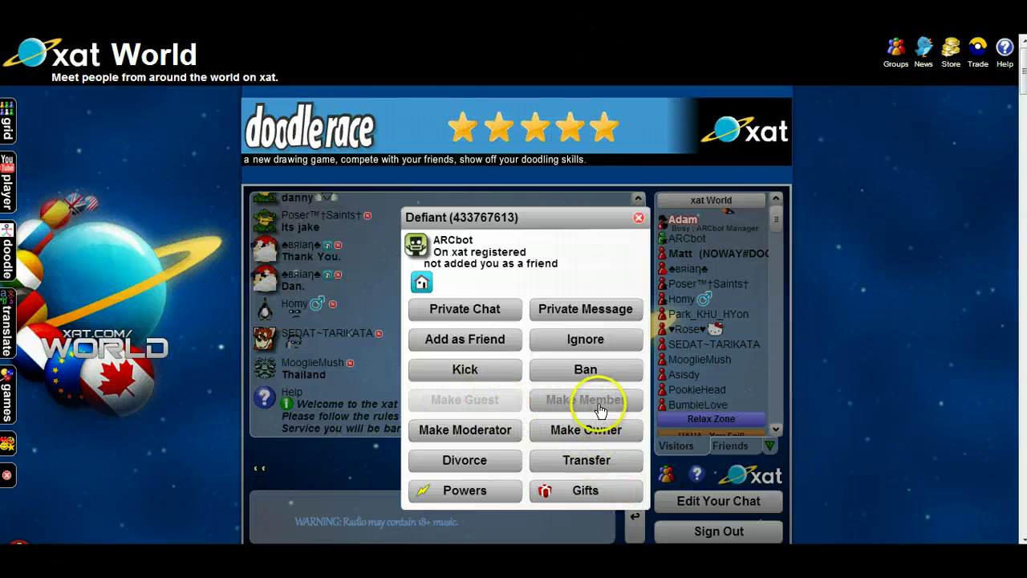
pyautogui.click(560, 433)
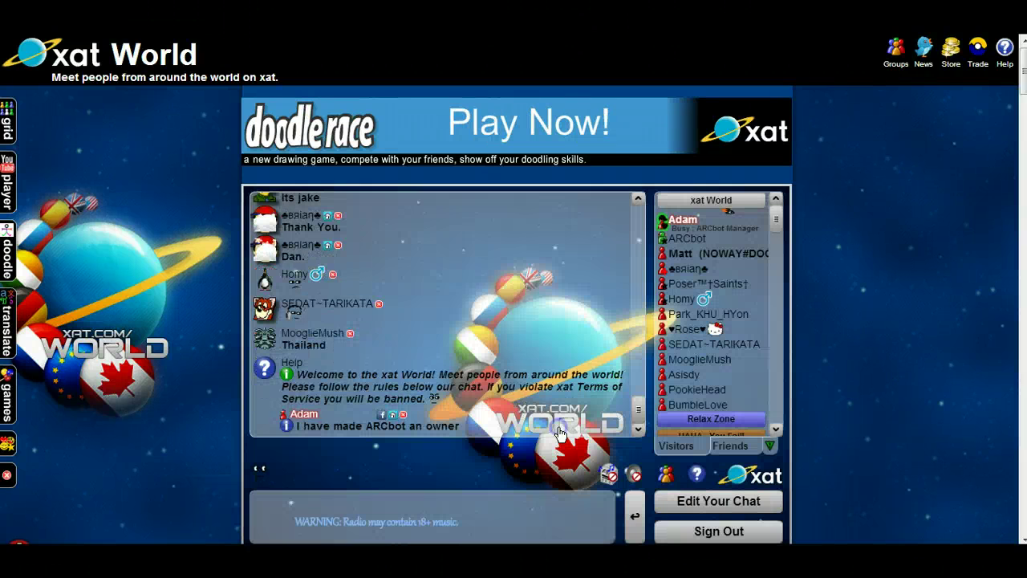
# - Request the bot's ID by sending !botid in the xat World chat
pyautogui.click(474, 523)
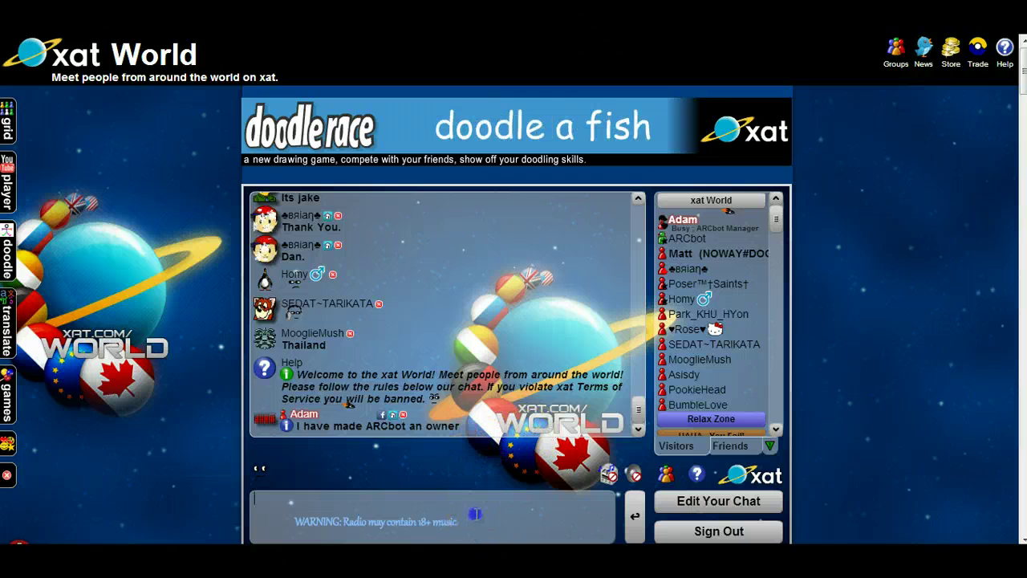
pyautogui.scroll(-1, 532, 323)
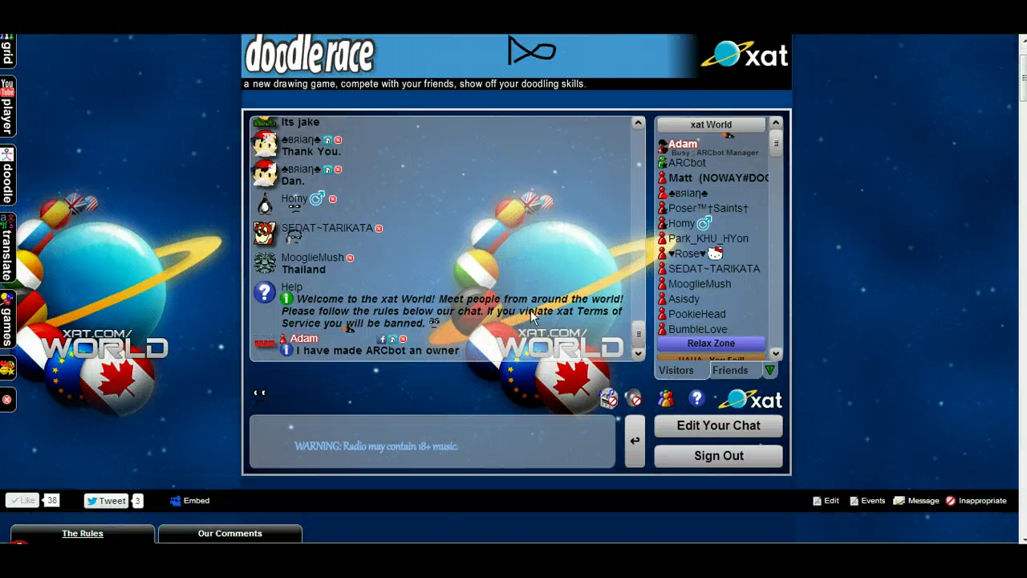
pyautogui.write('!b')
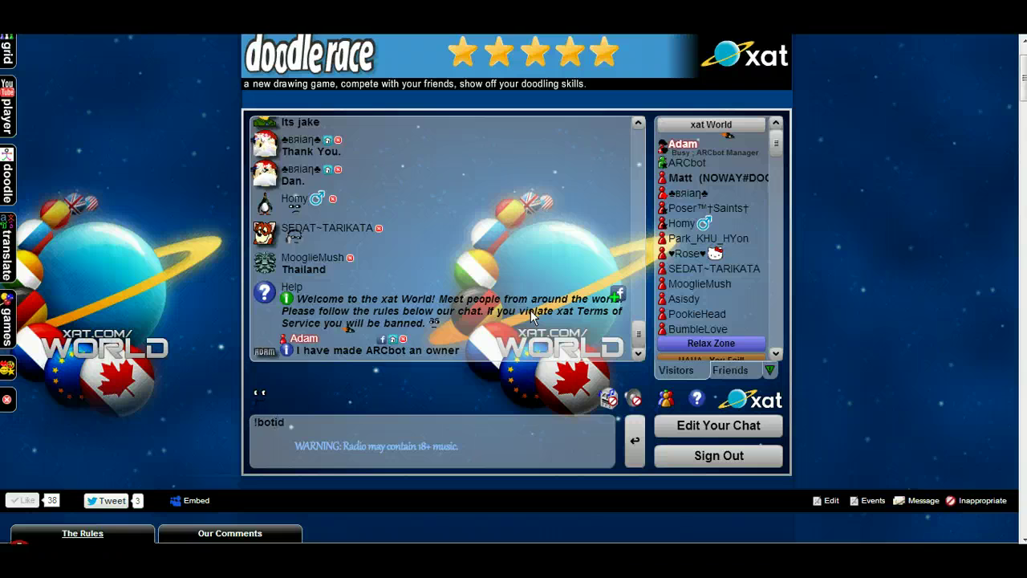
pyautogui.write('otid')
pyautogui.press('Return')
pyautogui.click(491, 282)
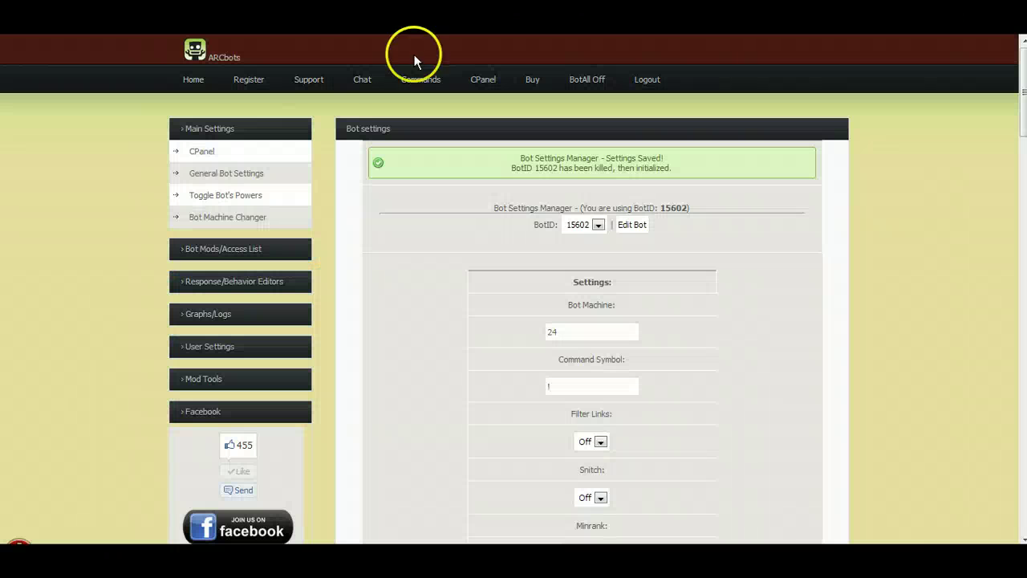
# - Open the CPanel on the ARCbots site and highlight the Change Bot's Chat Room section
pyautogui.click(202, 151)
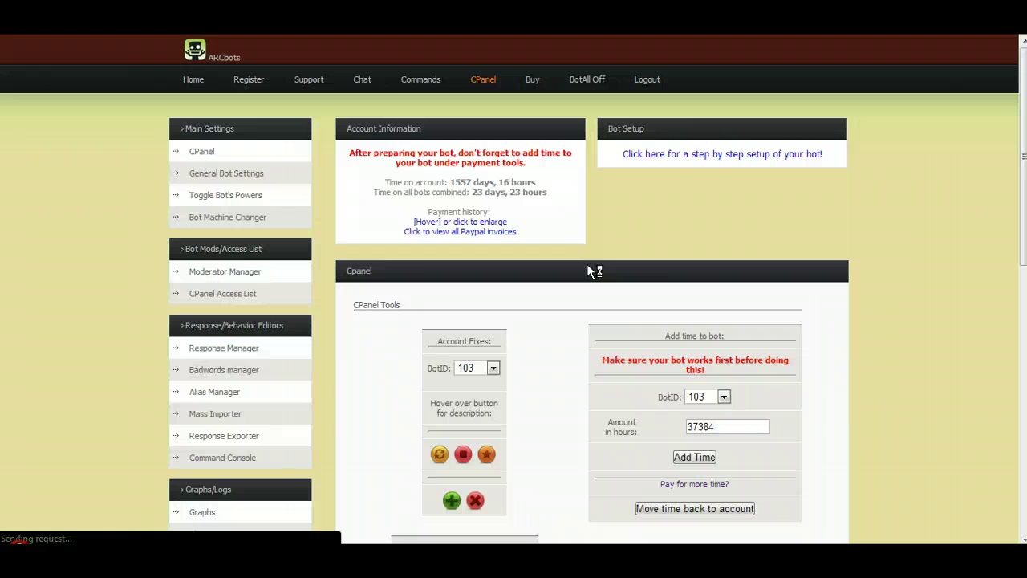
pyautogui.scroll(-1, 586, 271)
pyautogui.click(606, 330)
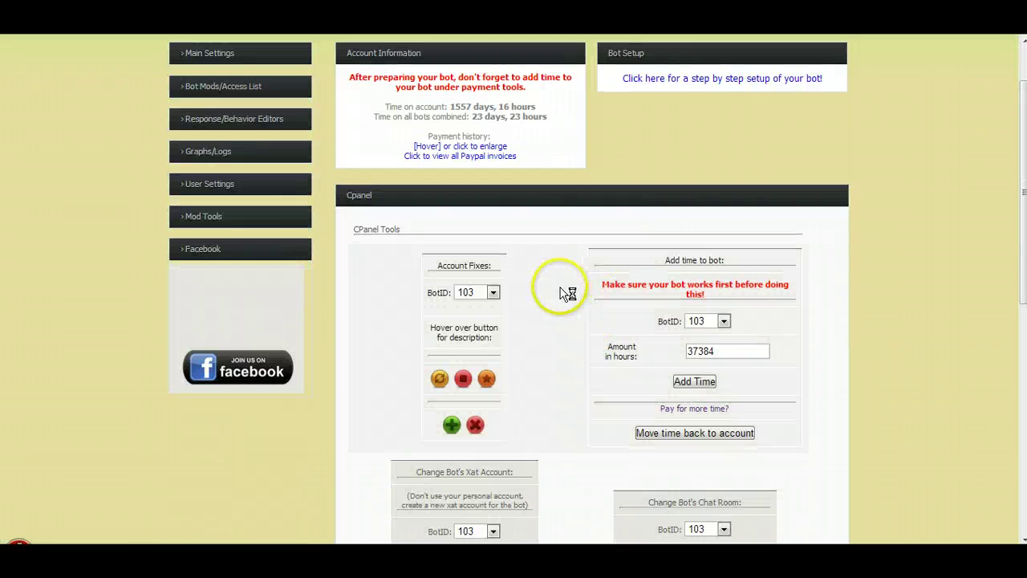
pyautogui.scroll(-2, 560, 288)
pyautogui.scroll(-1, 560, 287)
pyautogui.click(632, 263)
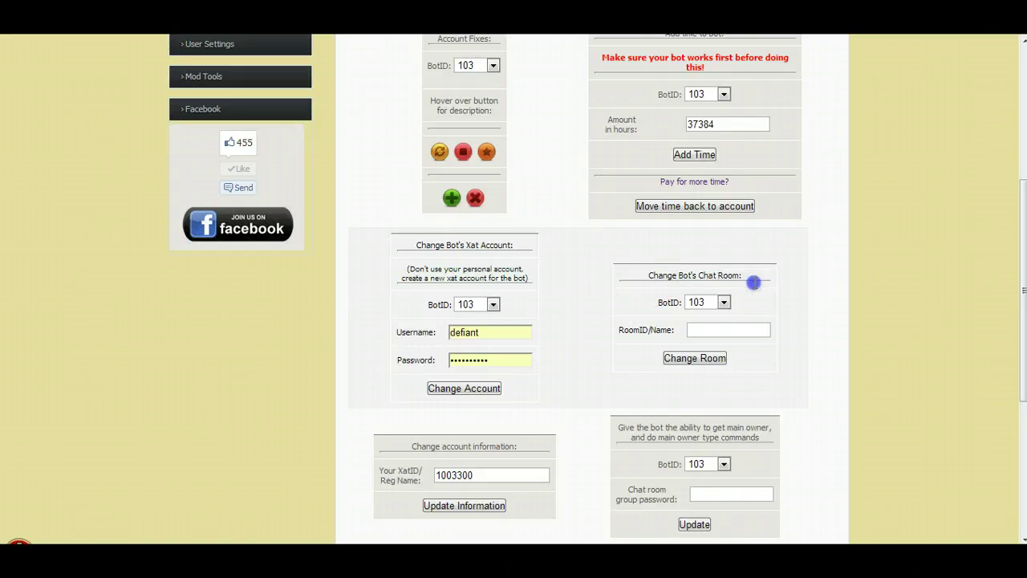
pyautogui.moveTo(755, 283); pyautogui.dragTo(601, 275)
# - Change the chat room of BotID 15602 to World, and check the room through its link before returning to the CPanel
pyautogui.click(715, 301)
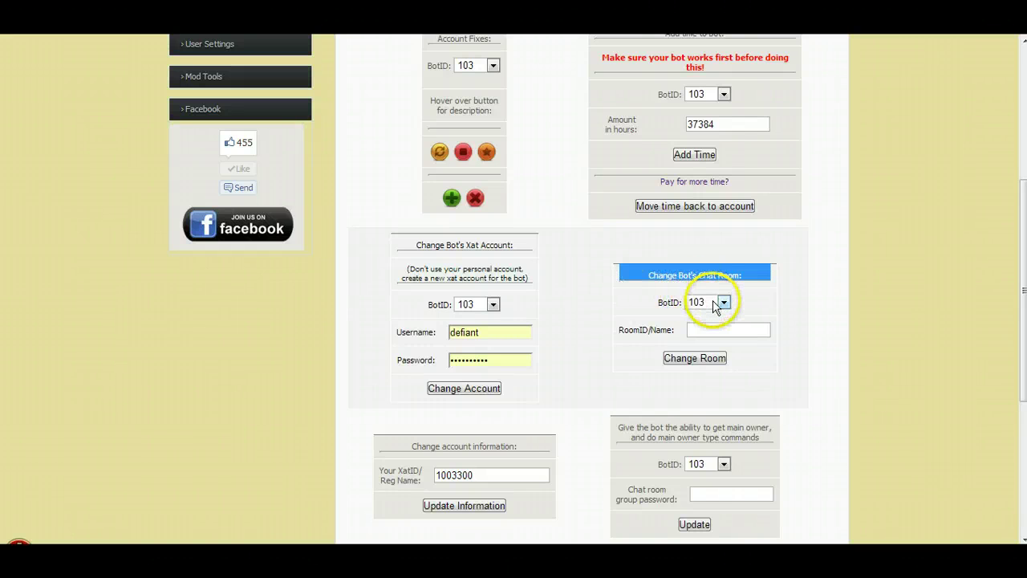
pyautogui.write('15602')
pyautogui.press('Return')
pyautogui.click(712, 330)
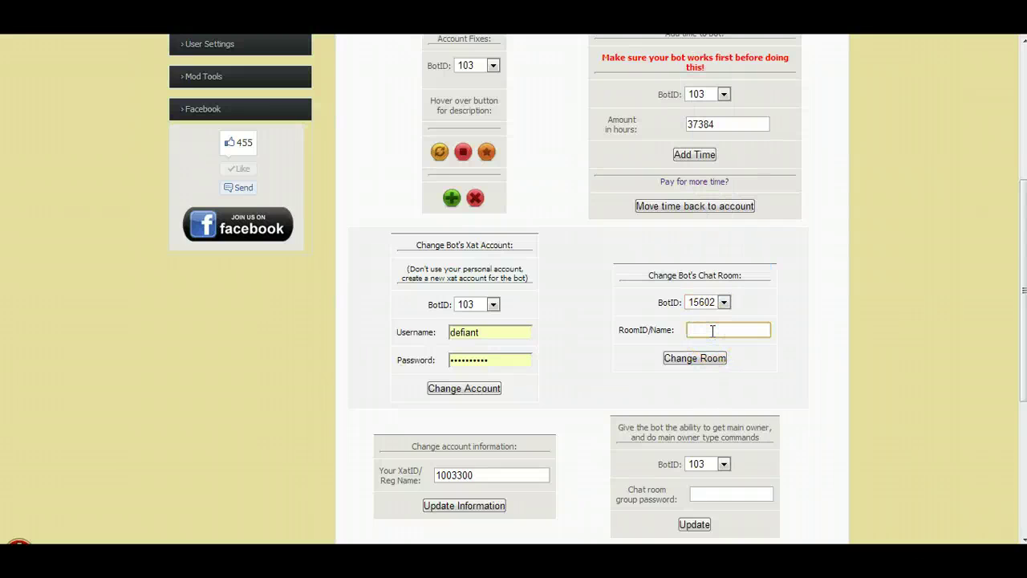
pyautogui.write('World')
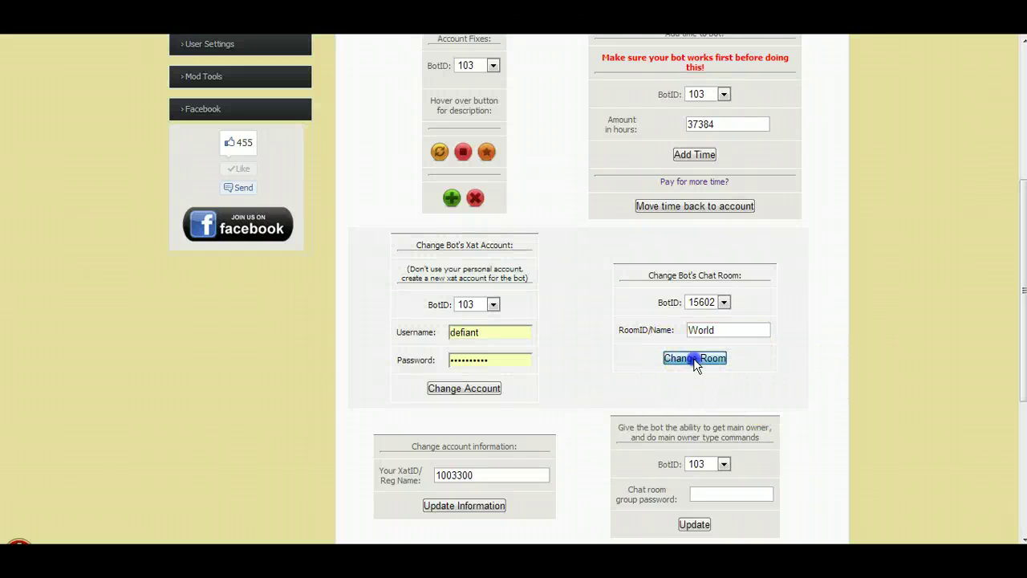
pyautogui.click(693, 358)
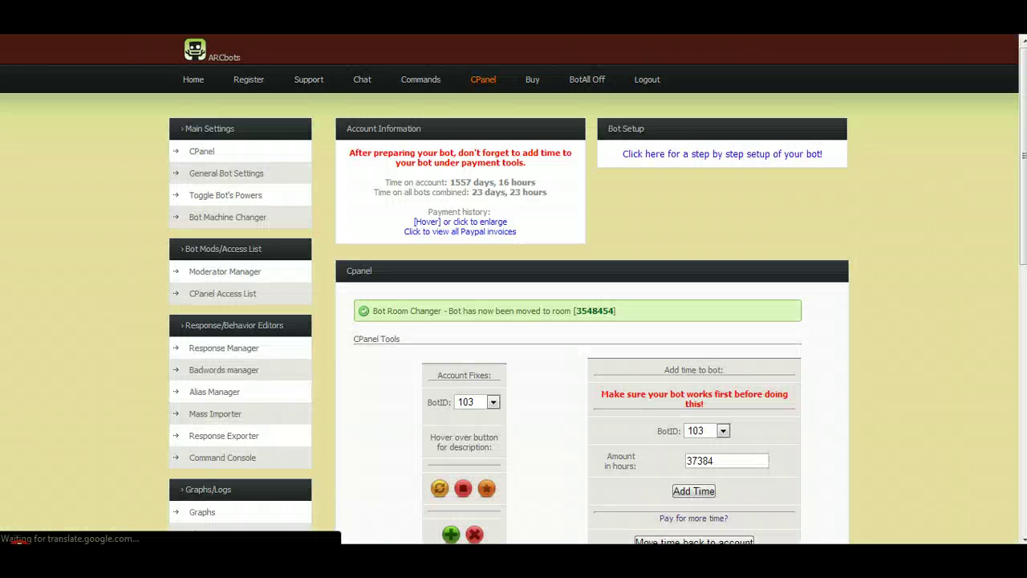
pyautogui.click(597, 313)
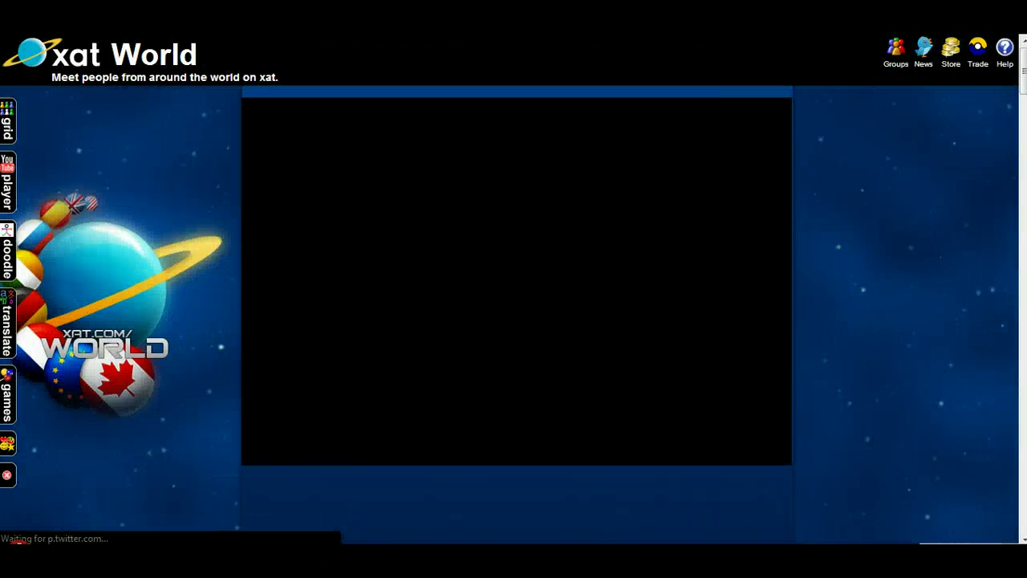
pyautogui.hotkey('ctrl', 'shift', 'Tab')
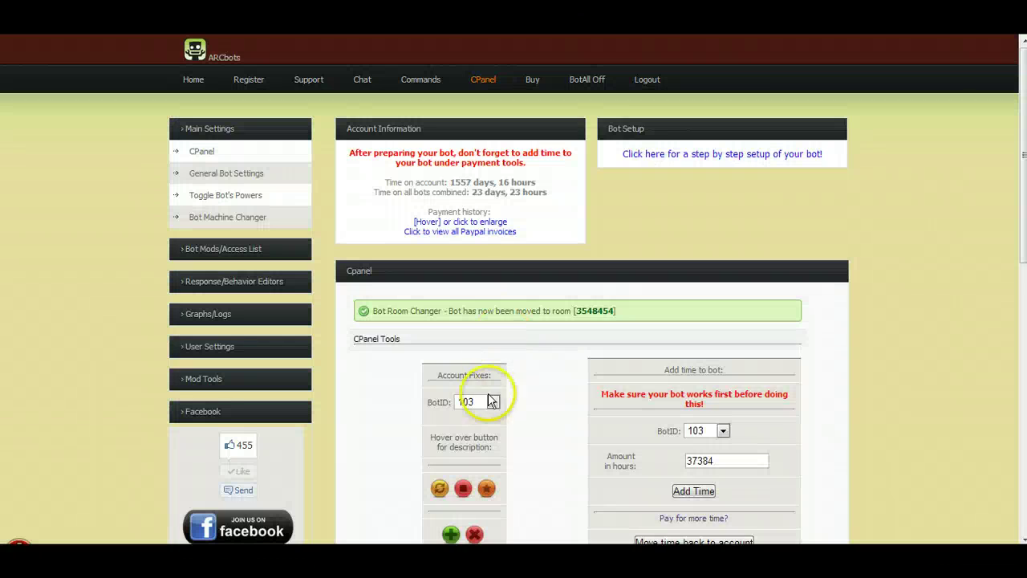
# - Restart BotID 15602 from the CPanel's Account Fixes, then switch to the xat World chat
pyautogui.click(491, 401)
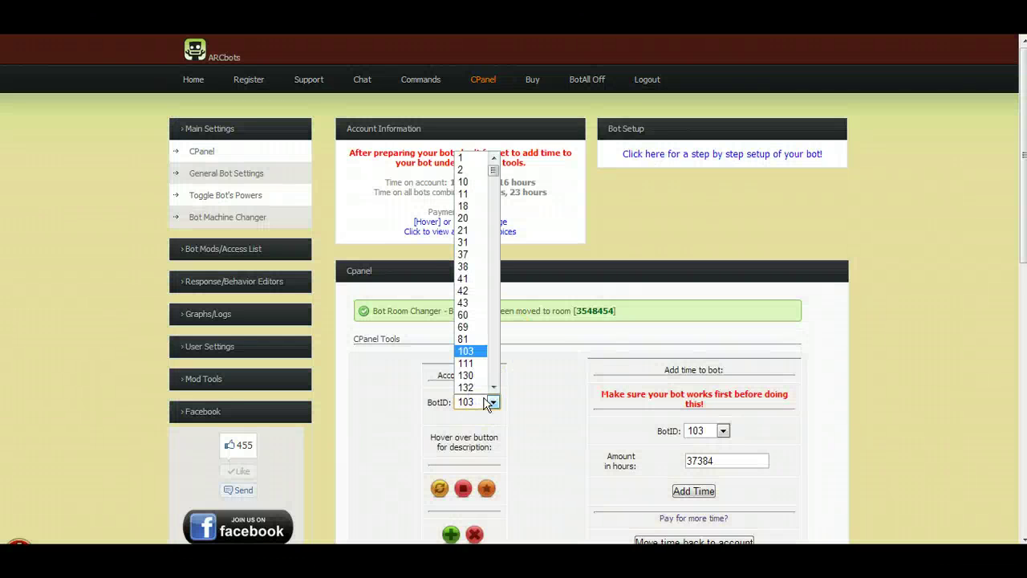
pyautogui.write('15602')
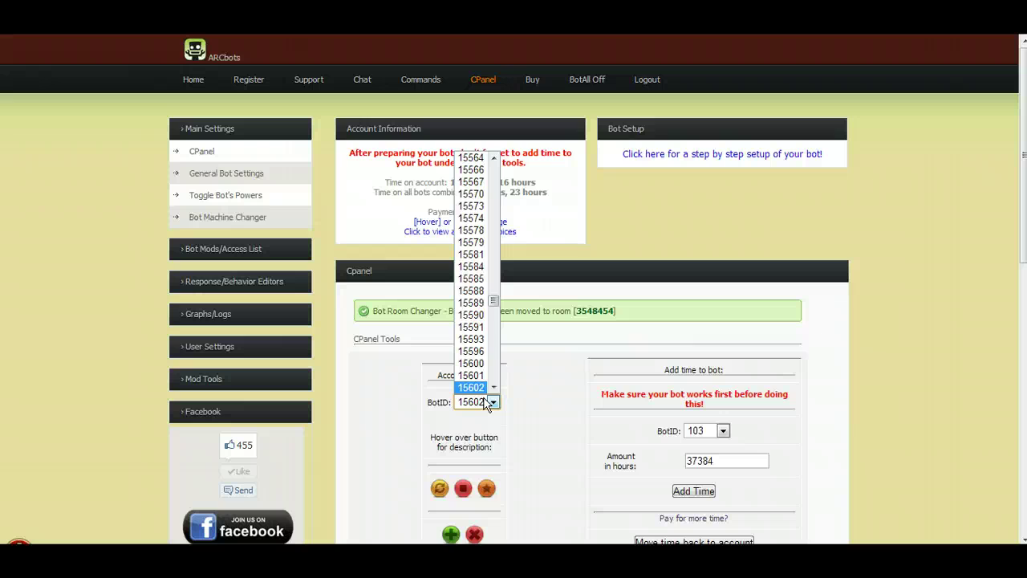
pyautogui.click(487, 404)
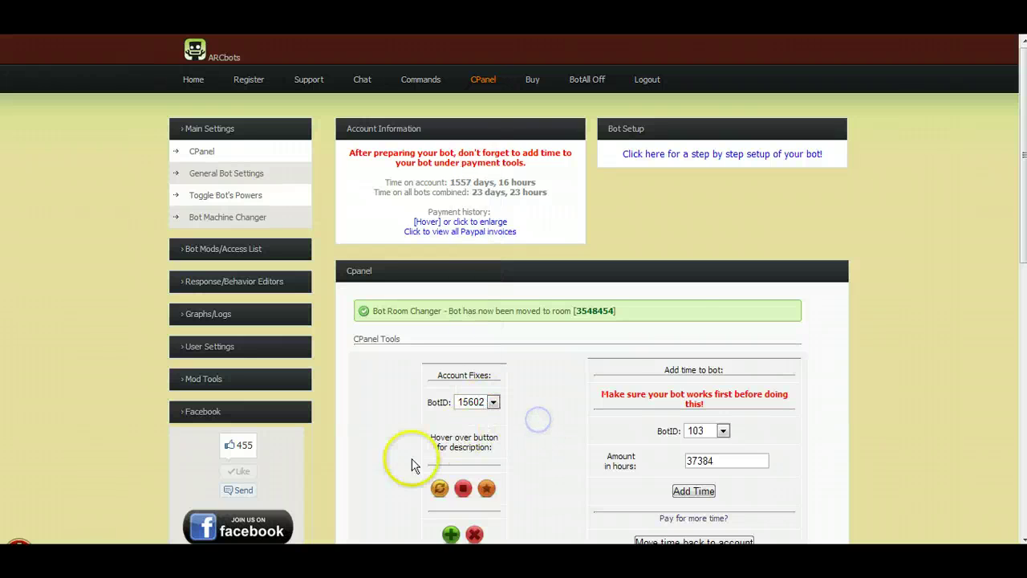
pyautogui.moveTo(445, 487)
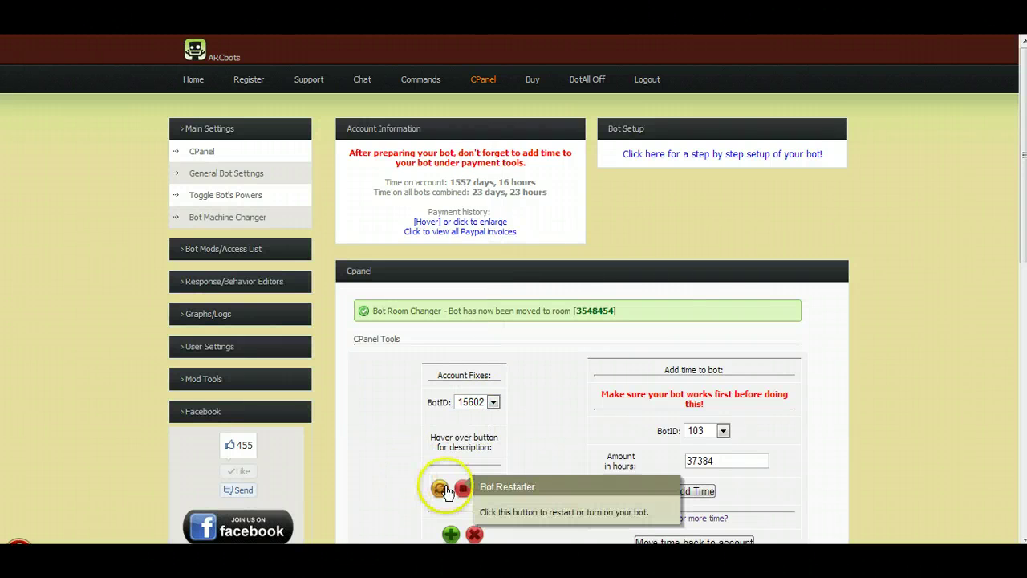
pyautogui.click(440, 489)
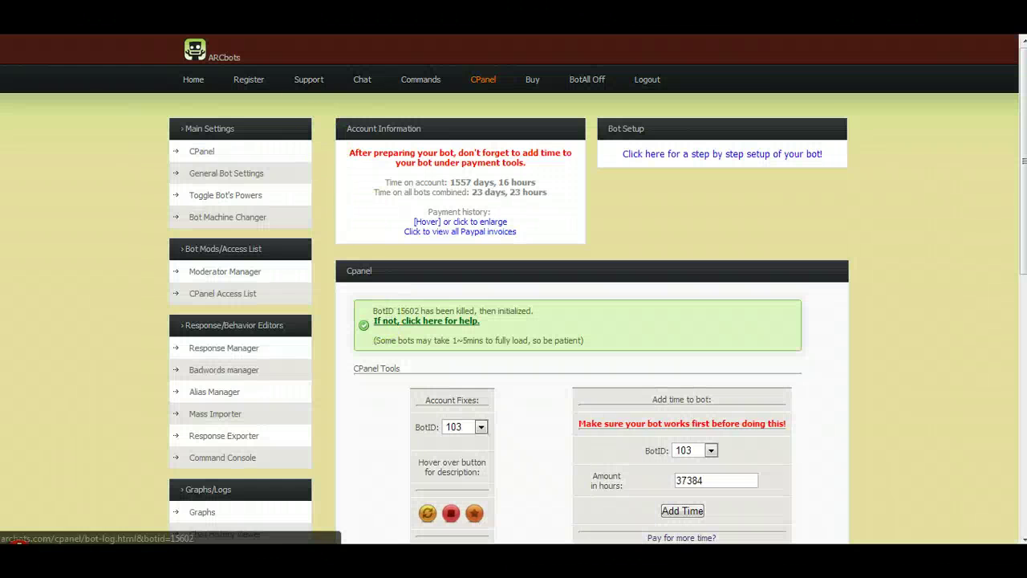
pyautogui.click(385, 321)
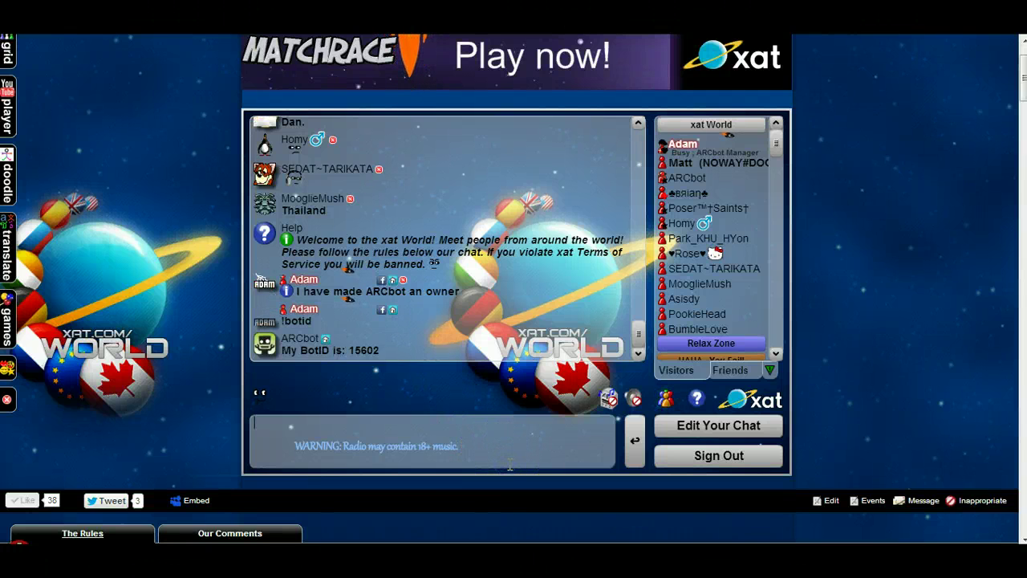
# - Open ARCbot's user details from the visitor list of the xat World chat to check its account
pyautogui.click(510, 465)
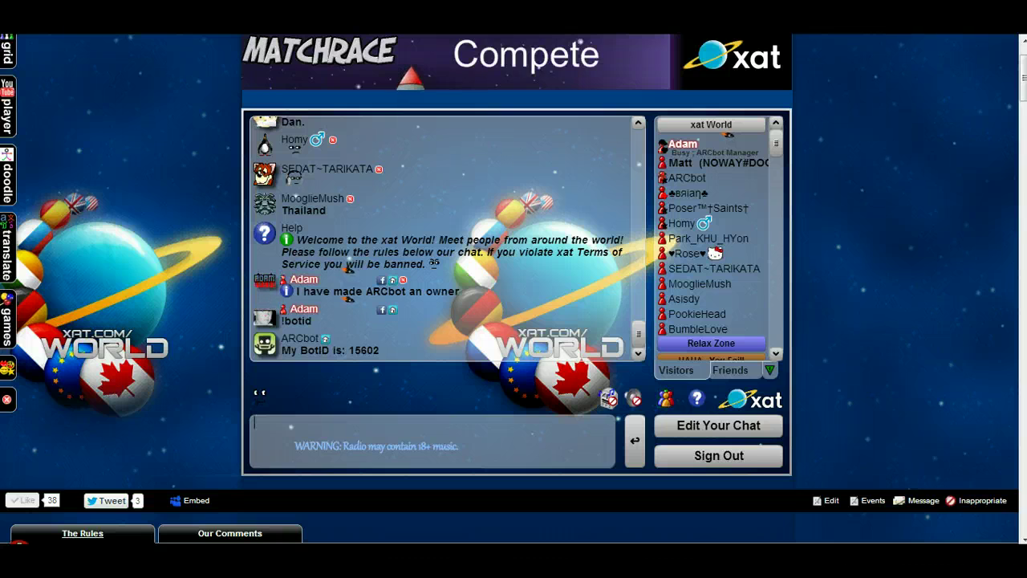
pyautogui.click(442, 435)
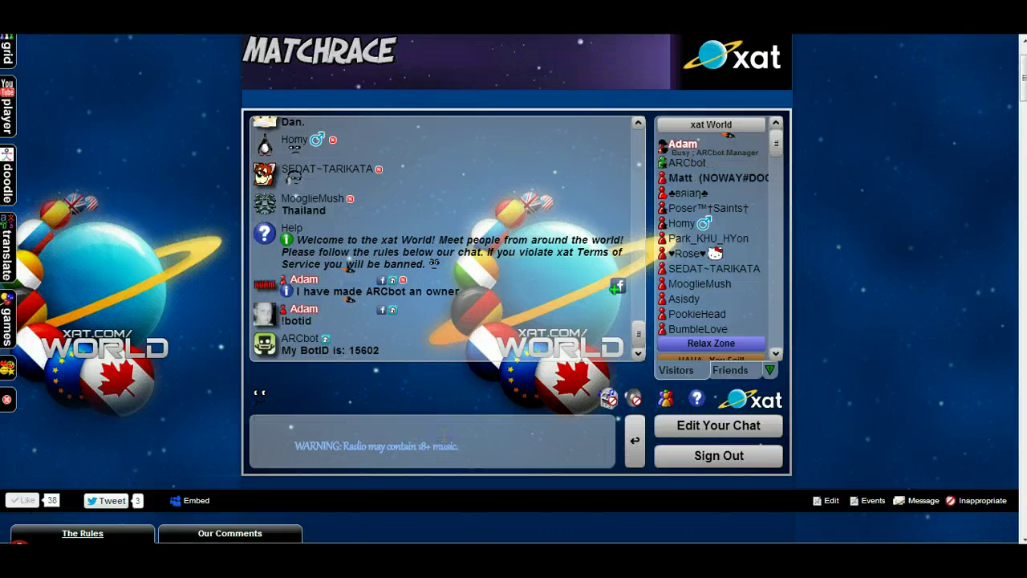
pyautogui.click(686, 164)
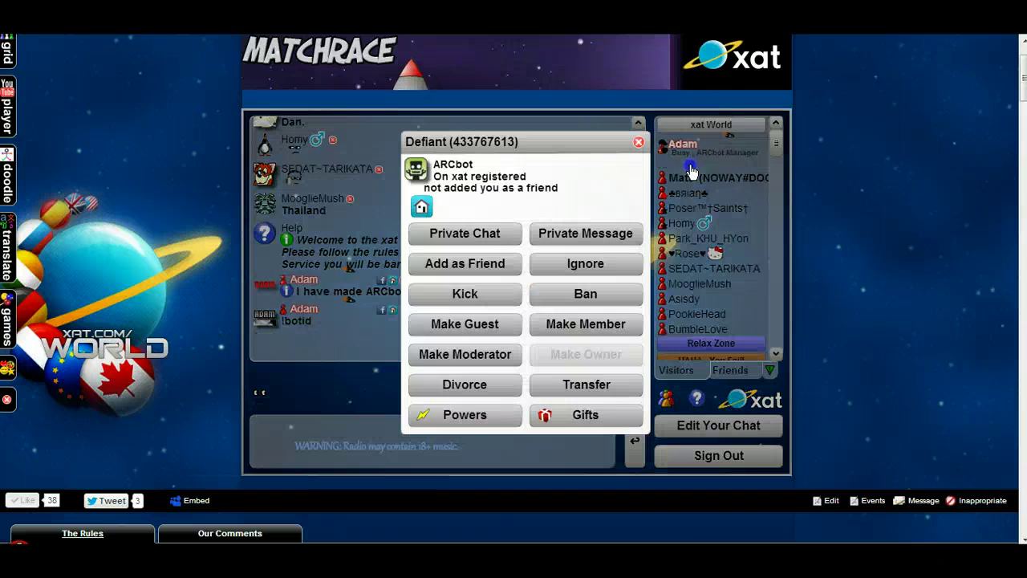
pyautogui.click(691, 171)
# - Clear the xat World chat's messages by sending !cls, and refresh the chat by signing out and back in
pyautogui.click(487, 457)
pyautogui.write('!cls')
pyautogui.press('Return')
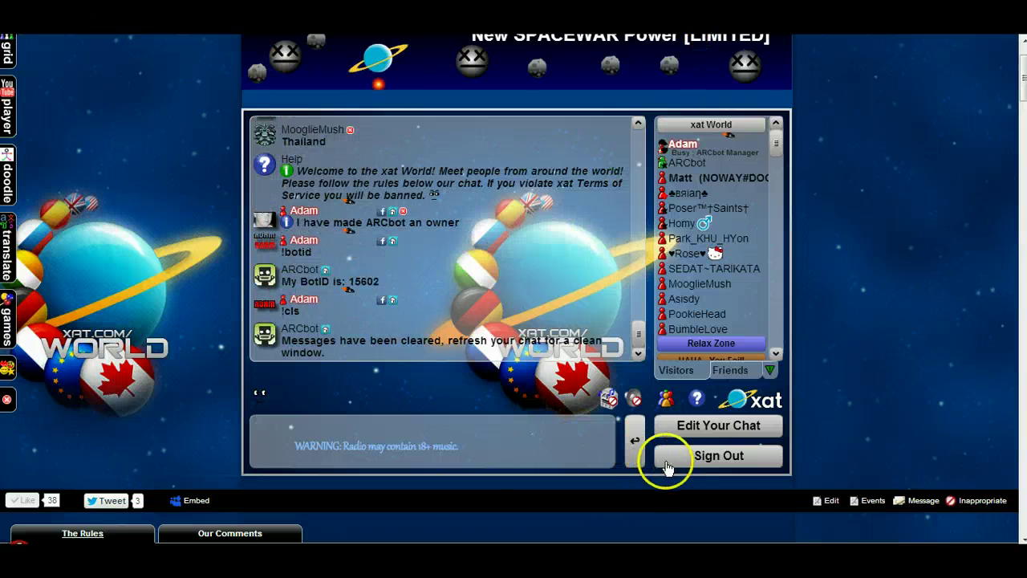
pyautogui.click(744, 464)
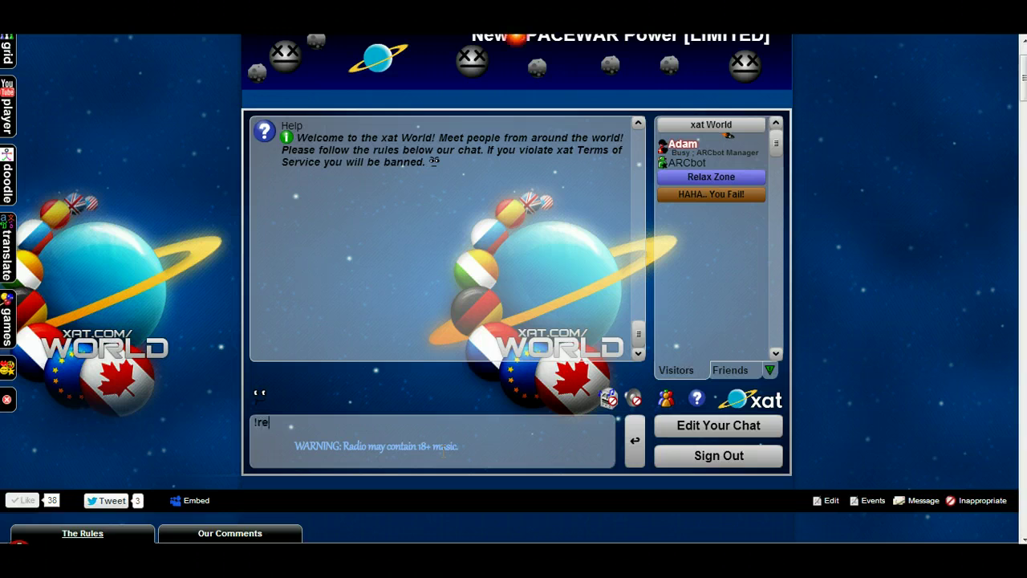
# - Restart the bot by sending !restartbot in the xat World chat, and query its ID with !botid
pyautogui.write('!restartbot')
pyautogui.press('Return')
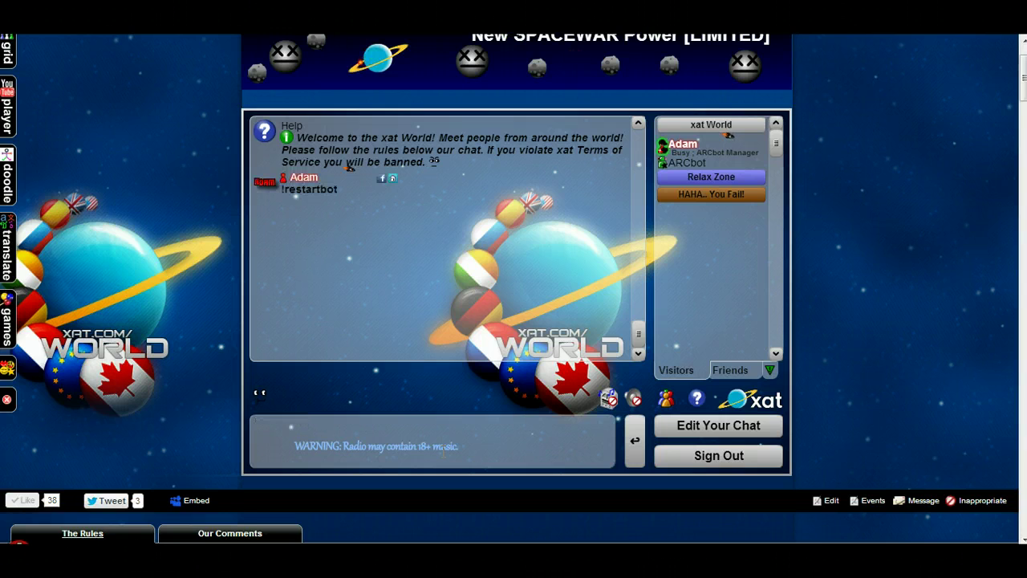
pyautogui.write('!')
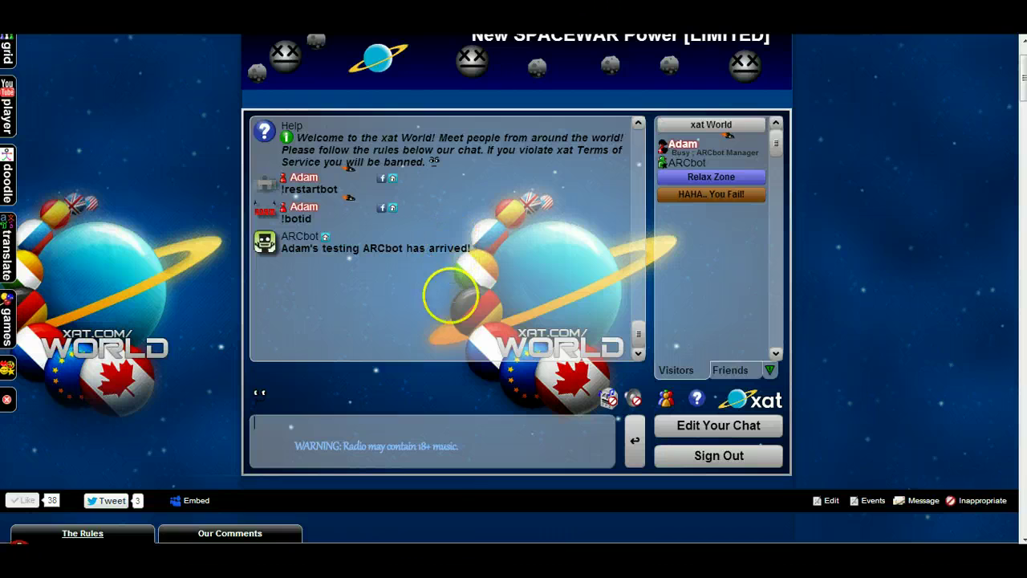
pyautogui.click(451, 465)
pyautogui.write('!')
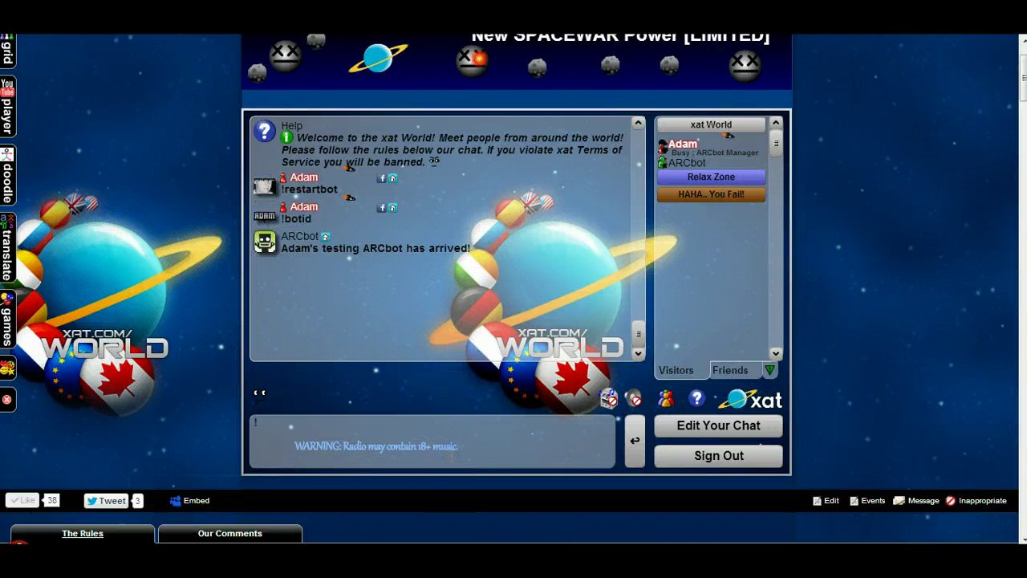
pyautogui.write('botid')
pyautogui.press('Return')
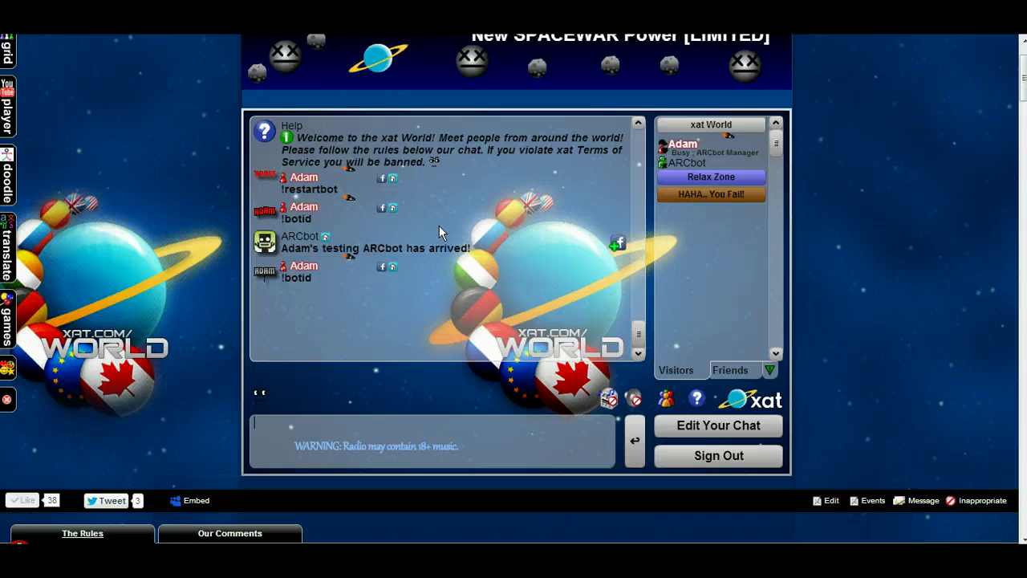
# - Test the bot with !say hi, send !botid again, and highlight the ID number in its reply
pyautogui.write('!say hi')
pyautogui.press('Return')
pyautogui.write('!botid')
pyautogui.press('Return')
pyautogui.click(354, 330)
pyautogui.moveTo(348, 350); pyautogui.dragTo(378, 350)
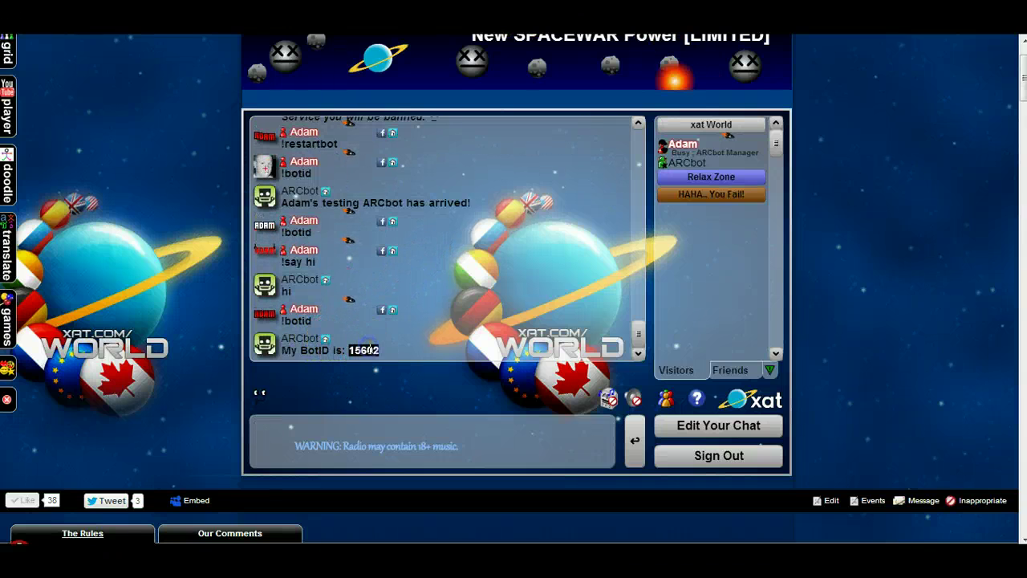
pyautogui.click(413, 432)
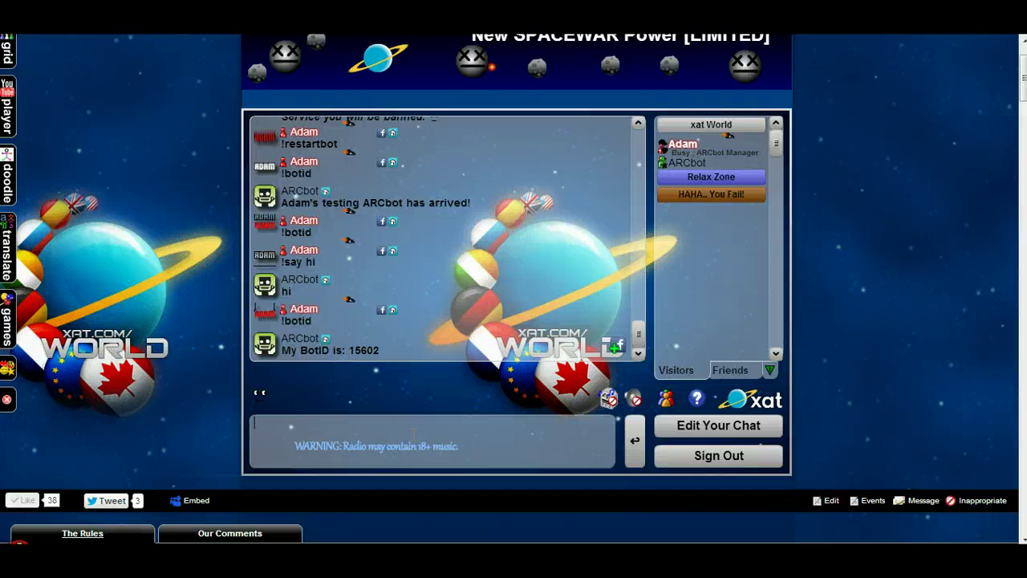
# - Check ARCbot's entry in the xat World visitor list again
pyautogui.click(679, 161)
pyautogui.click(680, 163)
pyautogui.click(680, 163)
pyautogui.click(680, 164)
pyautogui.click(491, 255)
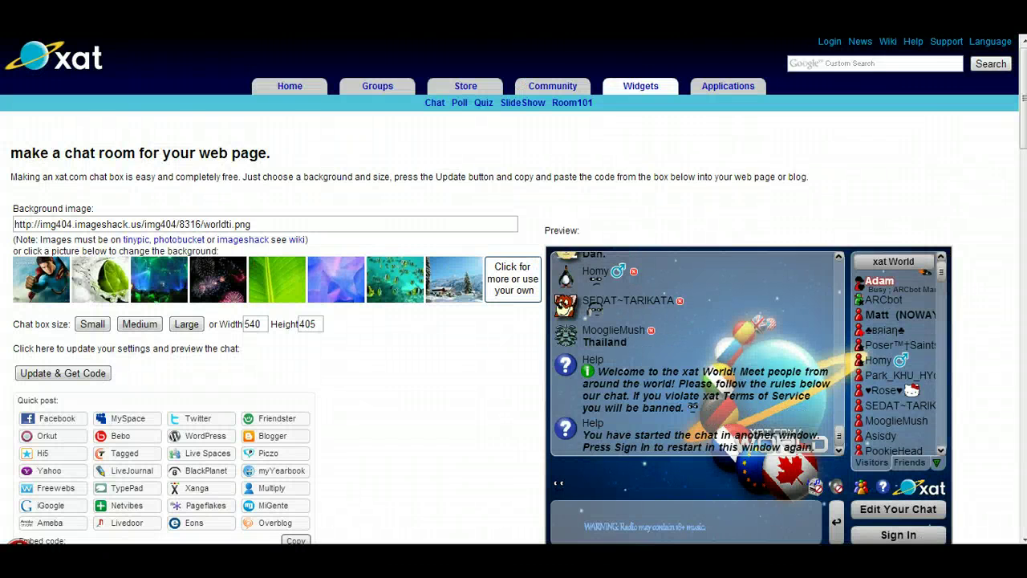
# - Go to the xat.com/arcbot chat group and highlight the group name ARCbot in the page heading
pyautogui.write('xat.com')
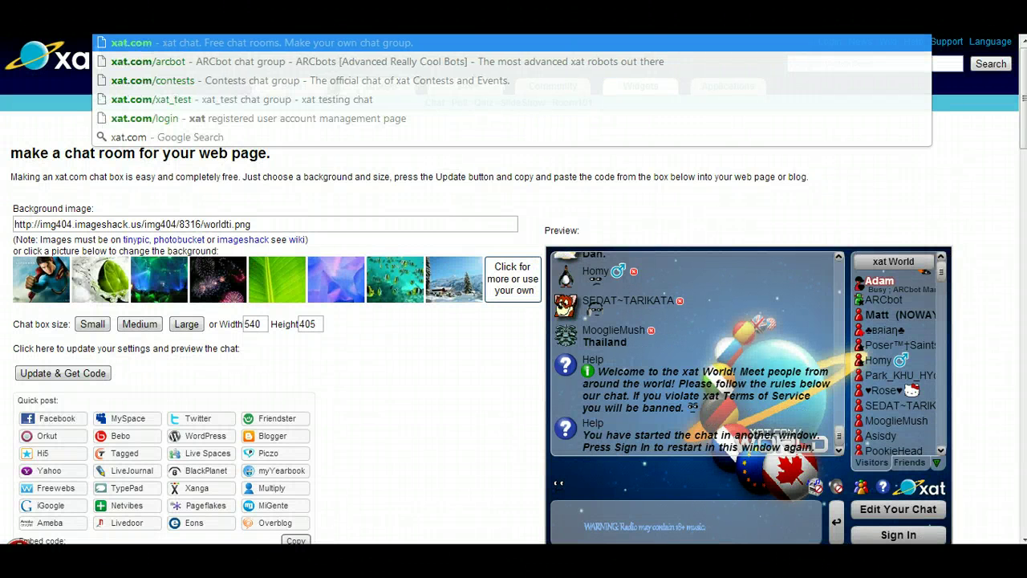
pyautogui.press('Down')
pyautogui.press('Return')
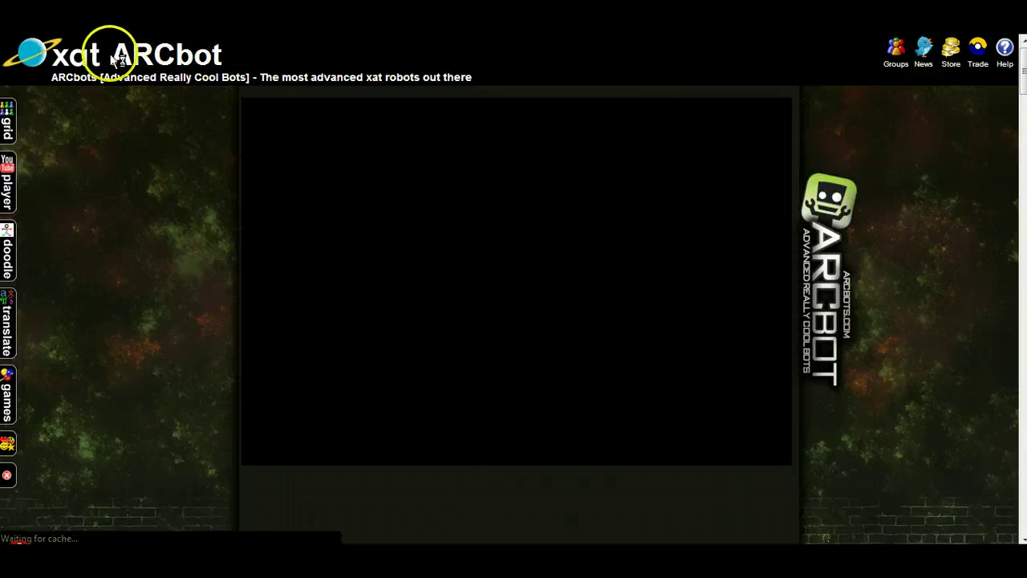
pyautogui.moveTo(195, 54); pyautogui.dragTo(112, 53)
pyautogui.moveTo(228, 55); pyautogui.dragTo(117, 52)
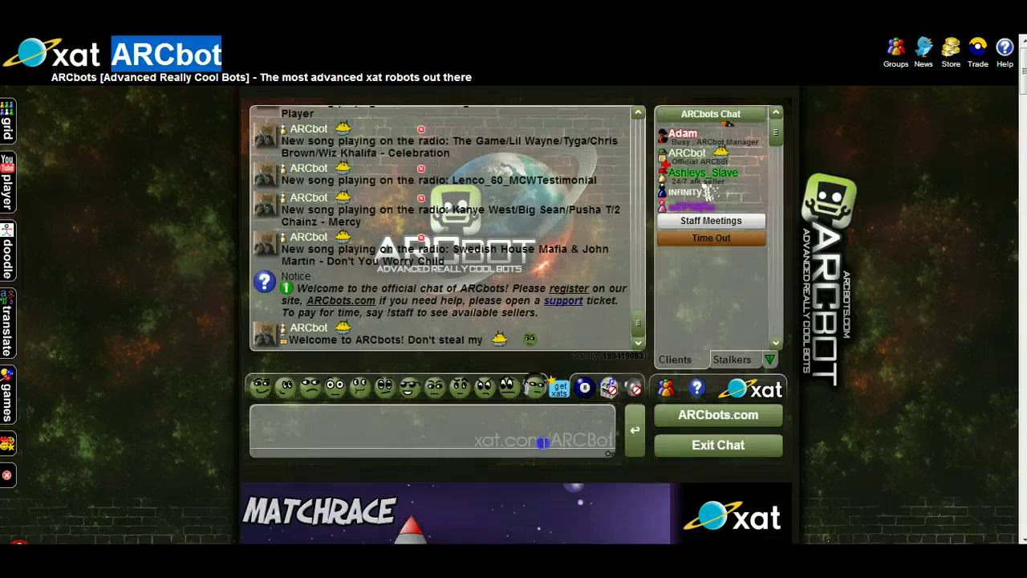
# - Clear the messages of the ARCbot chat group by sending !cls, and exit the chat
pyautogui.click(544, 440)
pyautogui.write('!c')
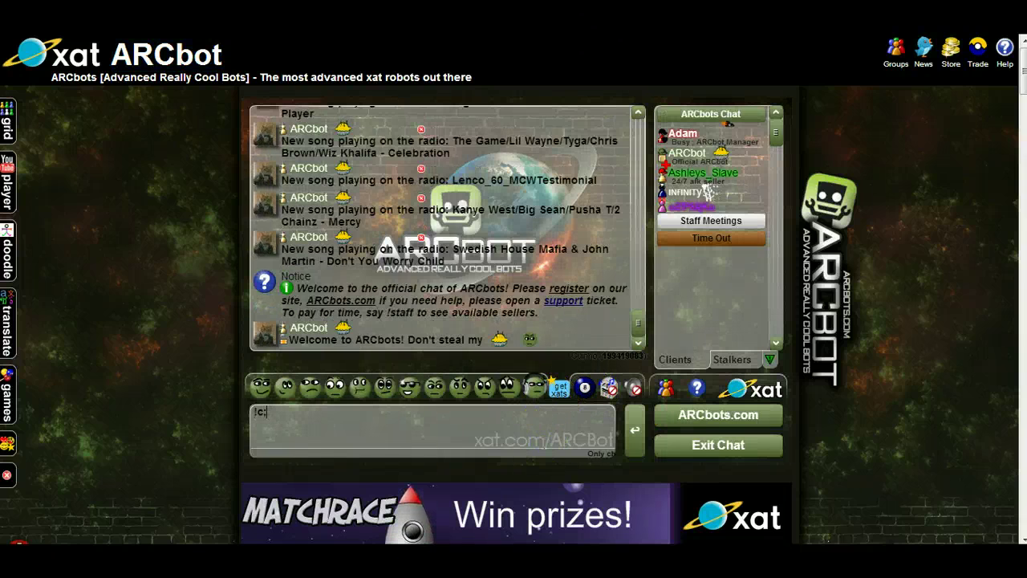
pyautogui.write('ls')
pyautogui.press('Return')
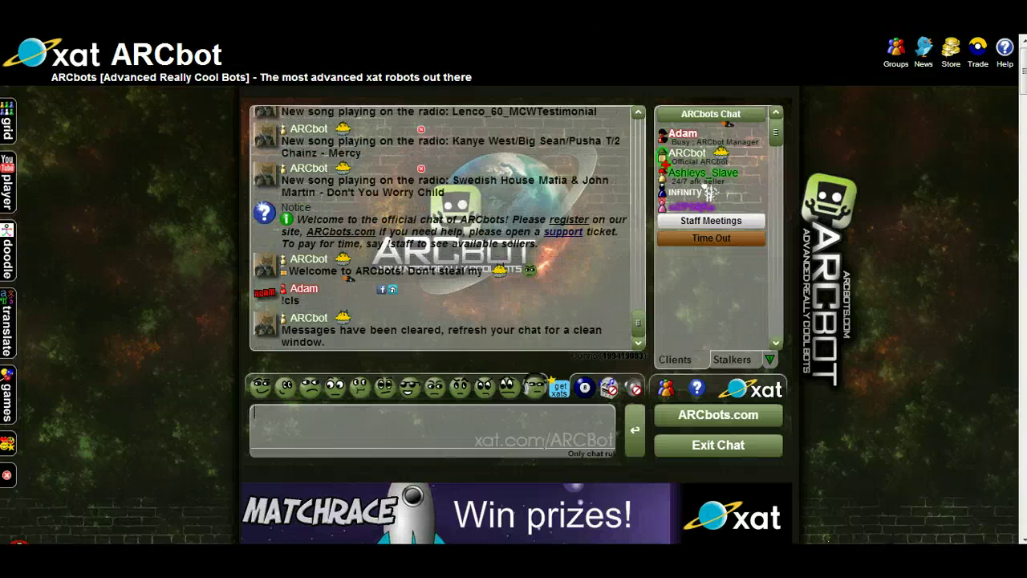
pyautogui.click(726, 445)
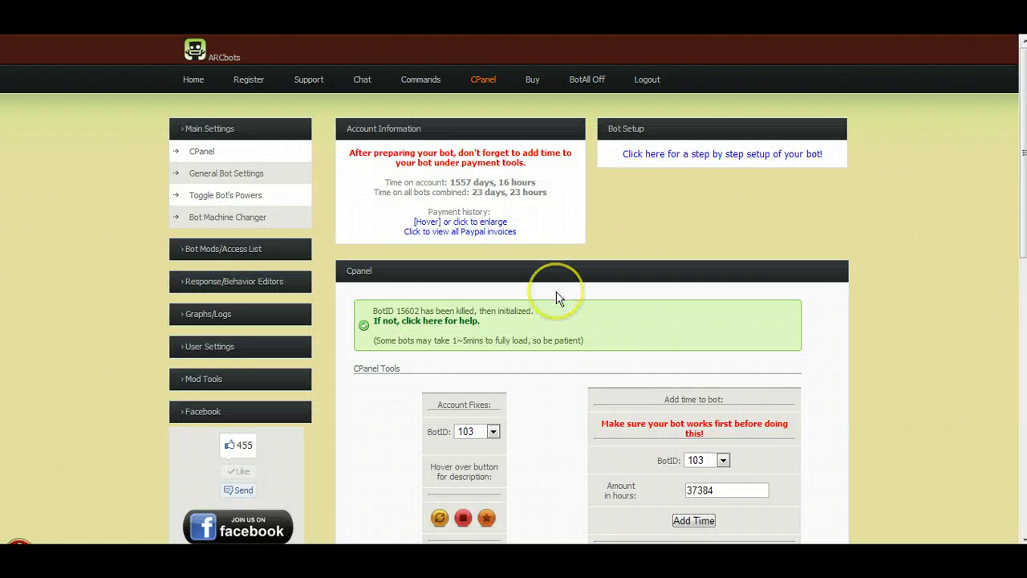
# - Return to the CPanel, highlight the Change Bot's Chat Room heading, and review the remaining account and bot tools
pyautogui.scroll(-4, 557, 294)
pyautogui.moveTo(739, 339); pyautogui.dragTo(712, 337)
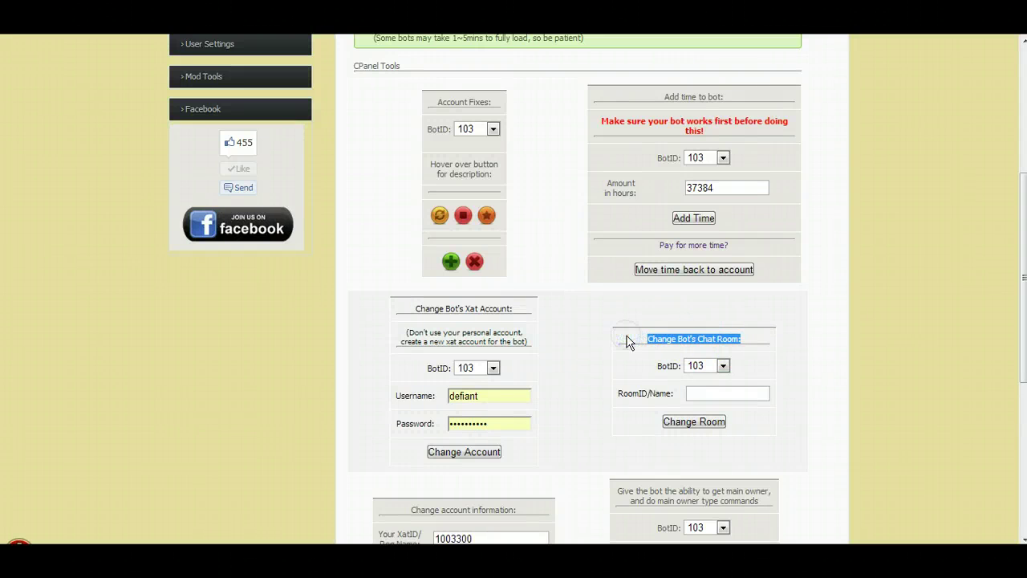
pyautogui.scroll(-2, 628, 341)
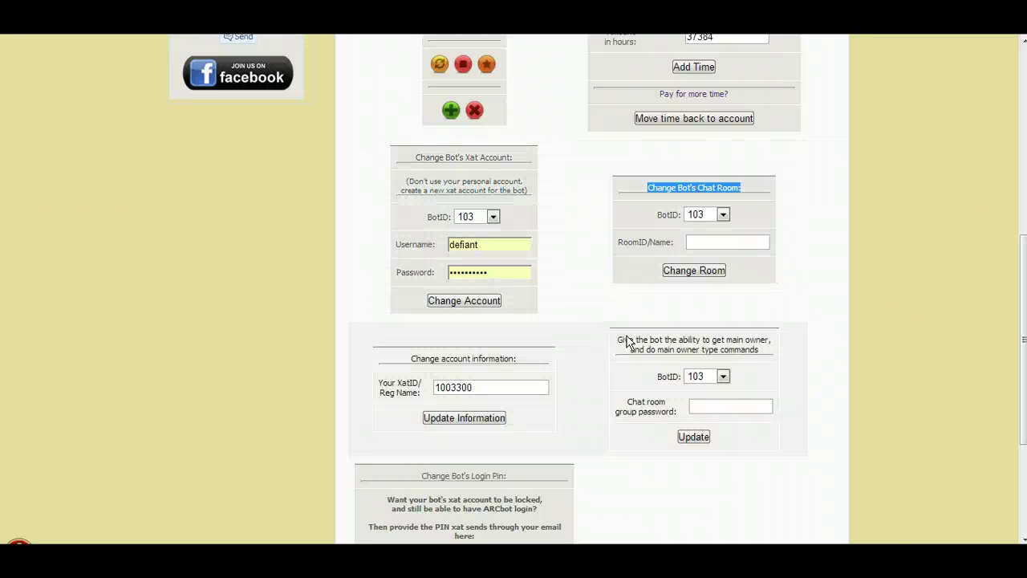
pyautogui.scroll(5, 628, 335)
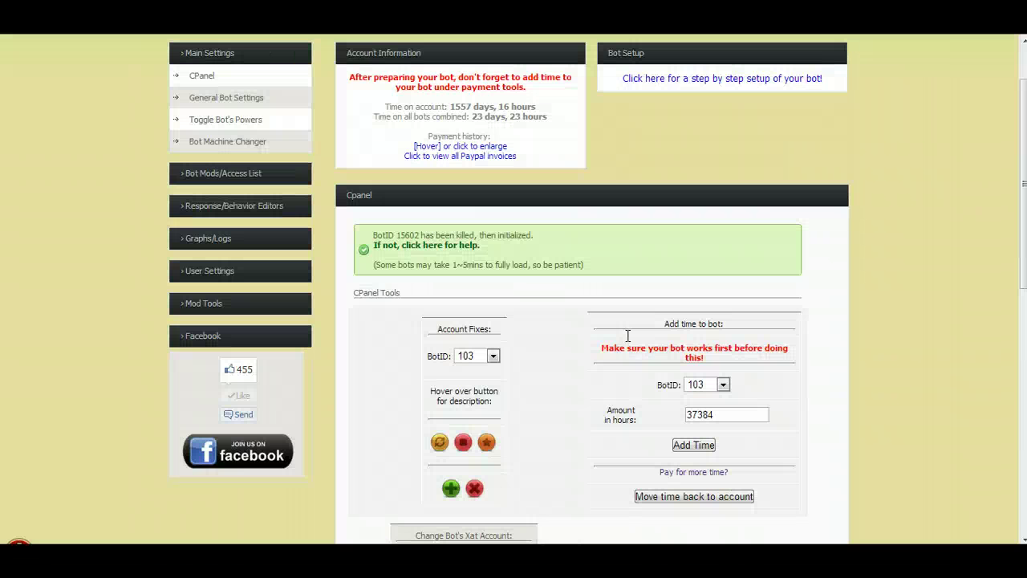